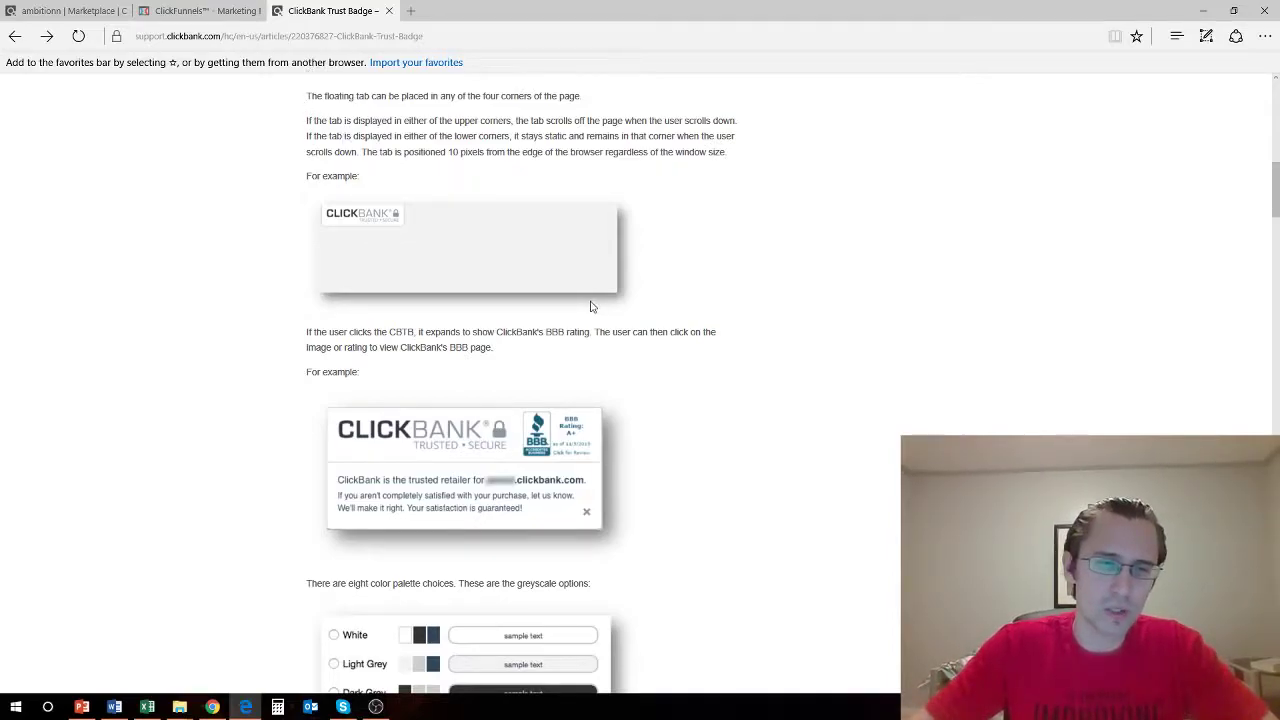
Review the Trust Badge support article, then bring up the ClickBank Marketplace account page
scroll(480, 339, down, 1)
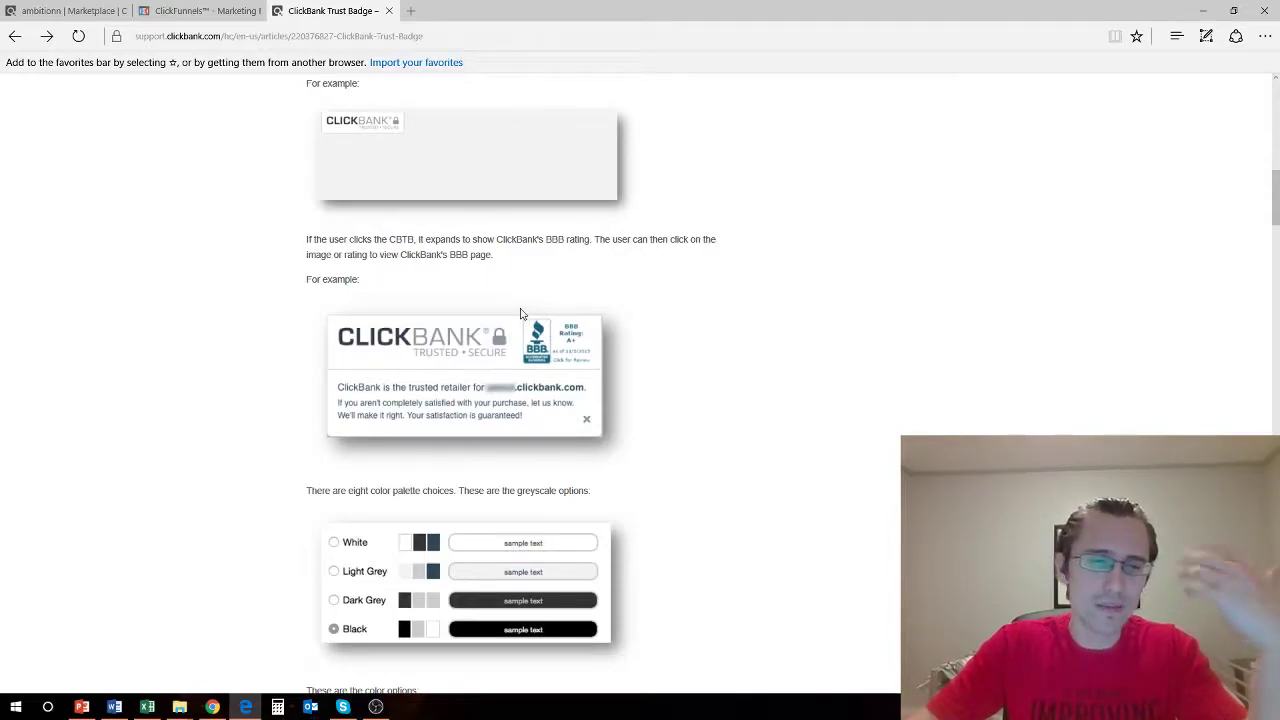
click(87, 9)
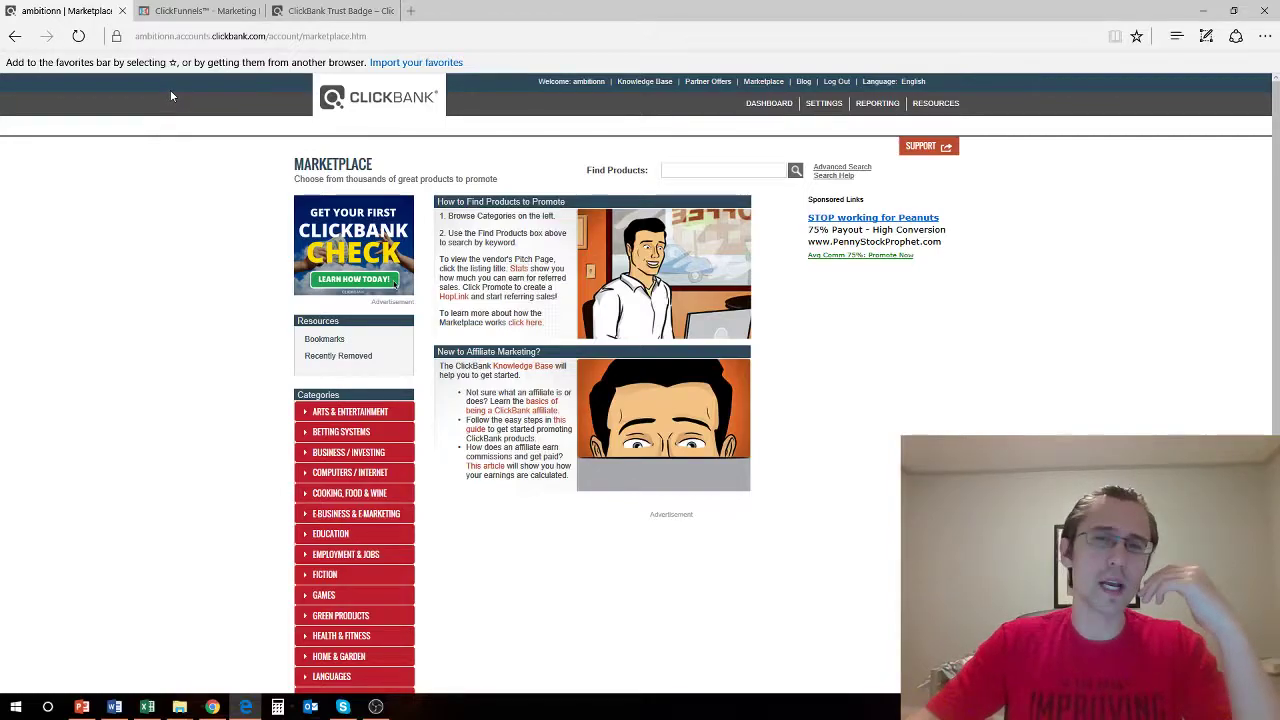
Open ClickBank's My Site settings showing the Trust Badge injection code editor
click(823, 104)
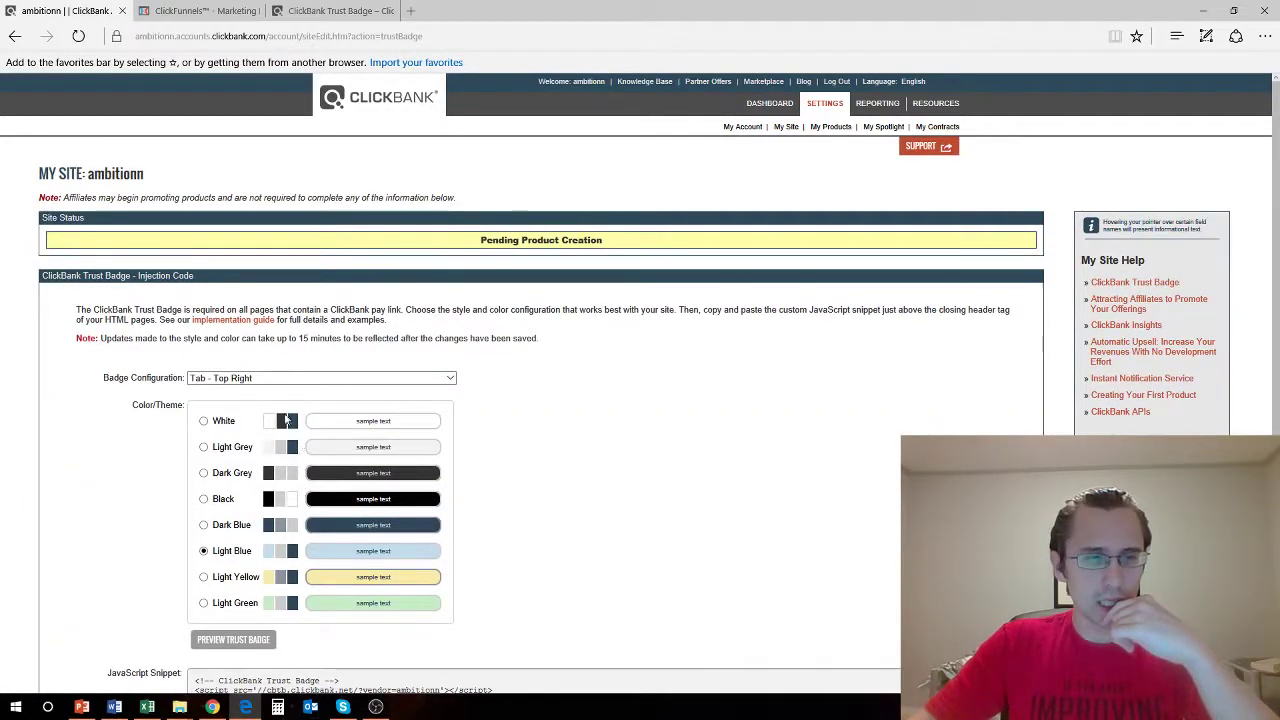
click(245, 377)
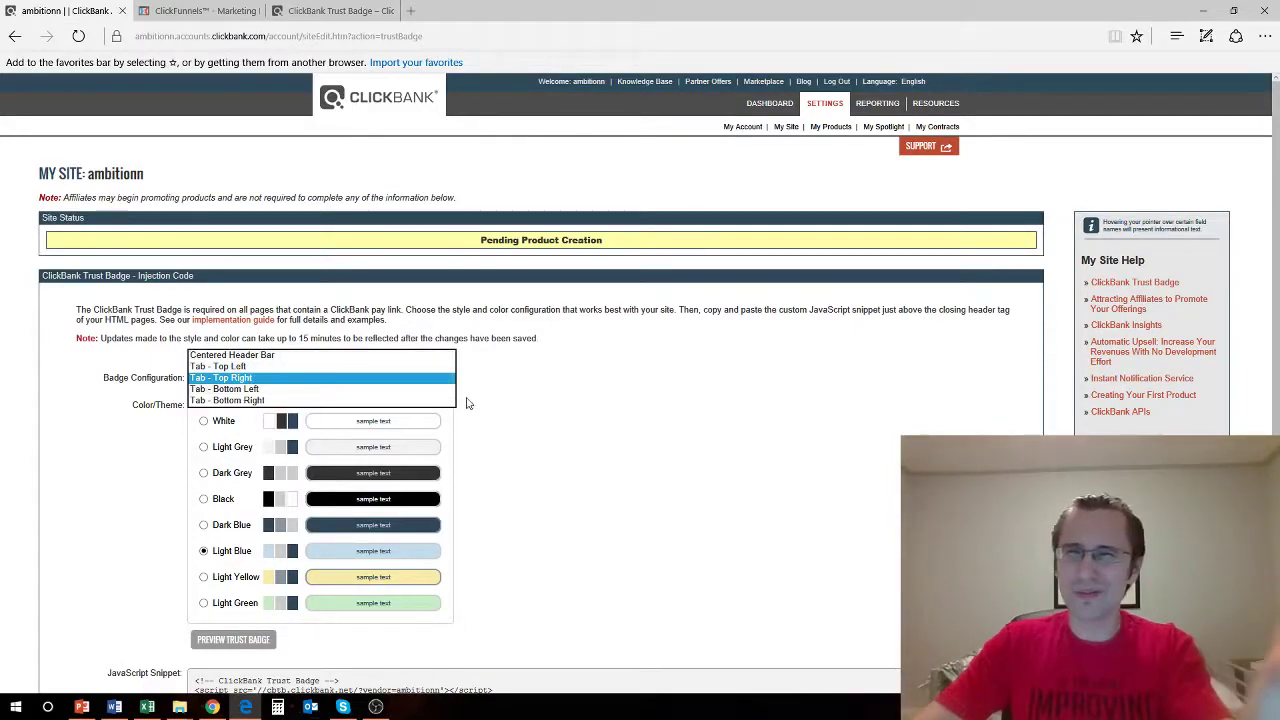
click(561, 395)
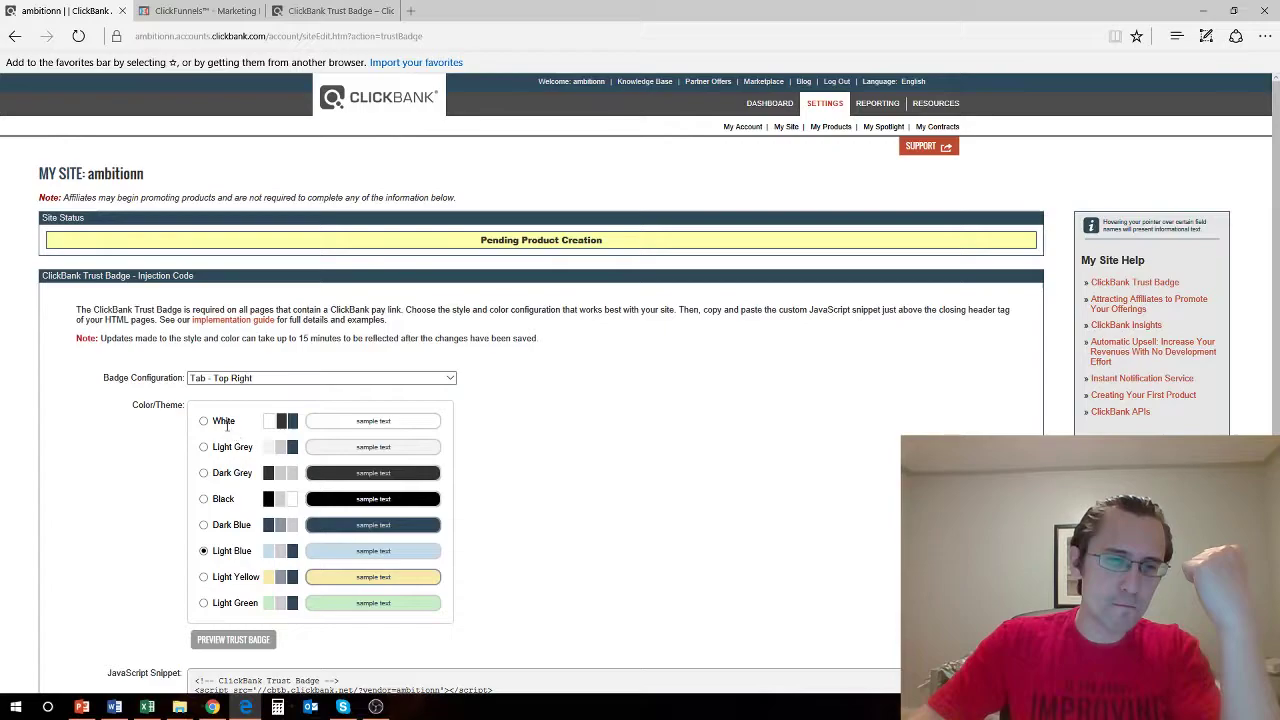
drag(218, 424, 254, 538)
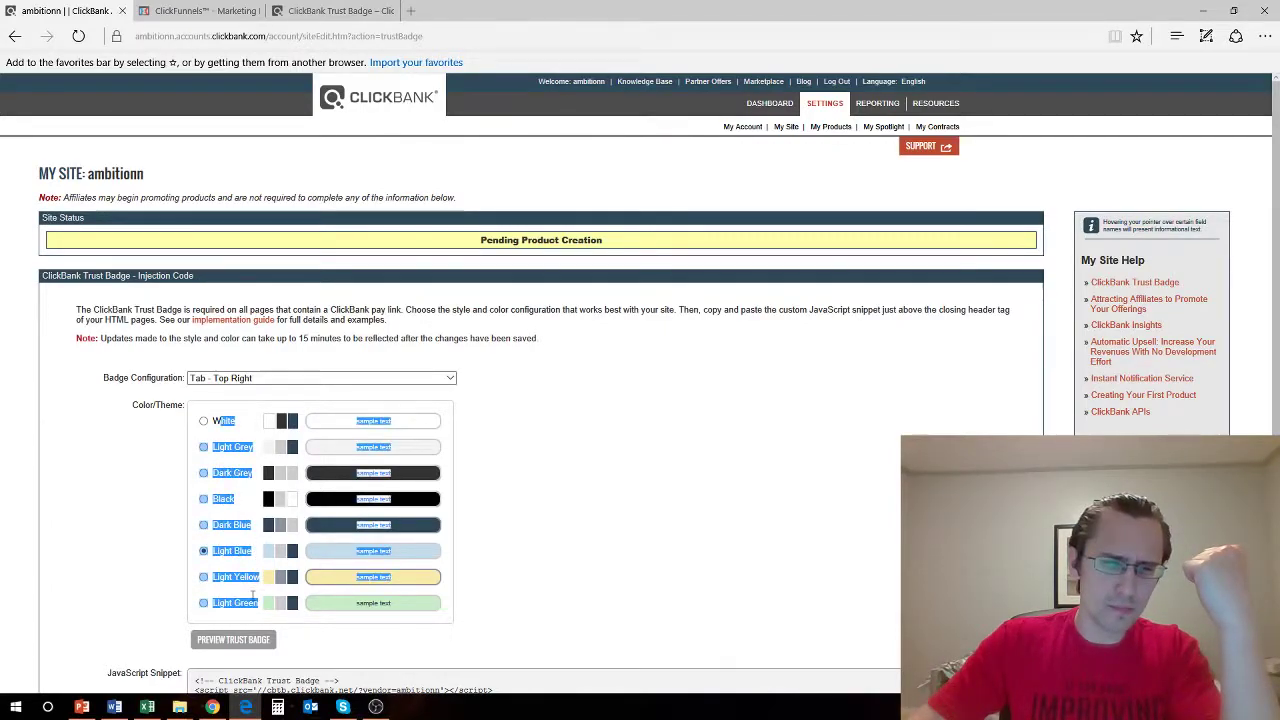
scroll(370, 508, down, 1)
click(407, 517)
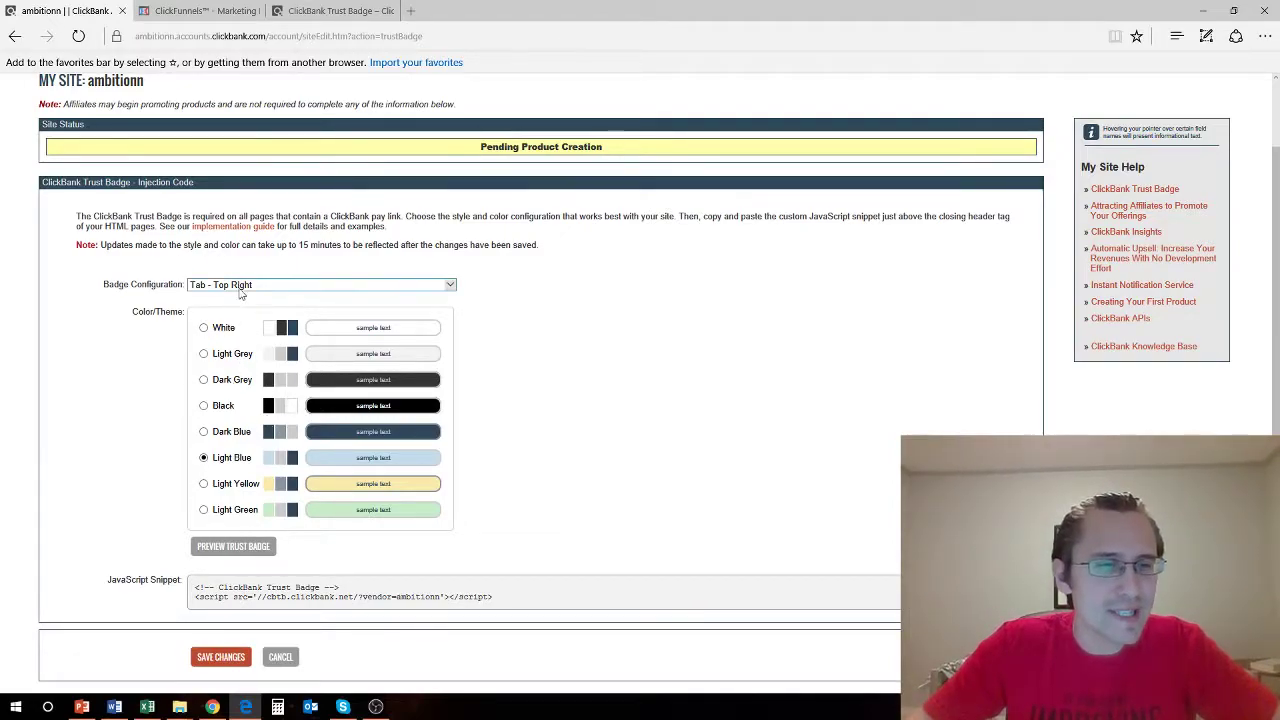
click(240, 288)
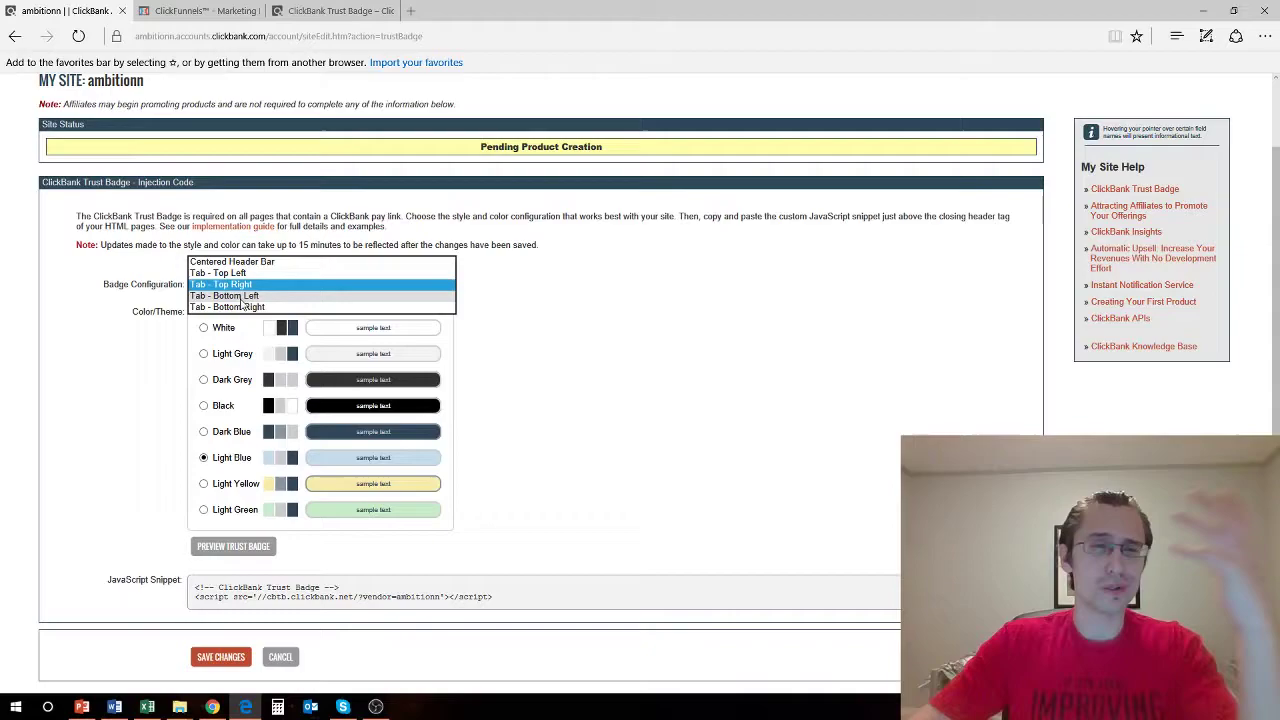
click(240, 296)
click(204, 406)
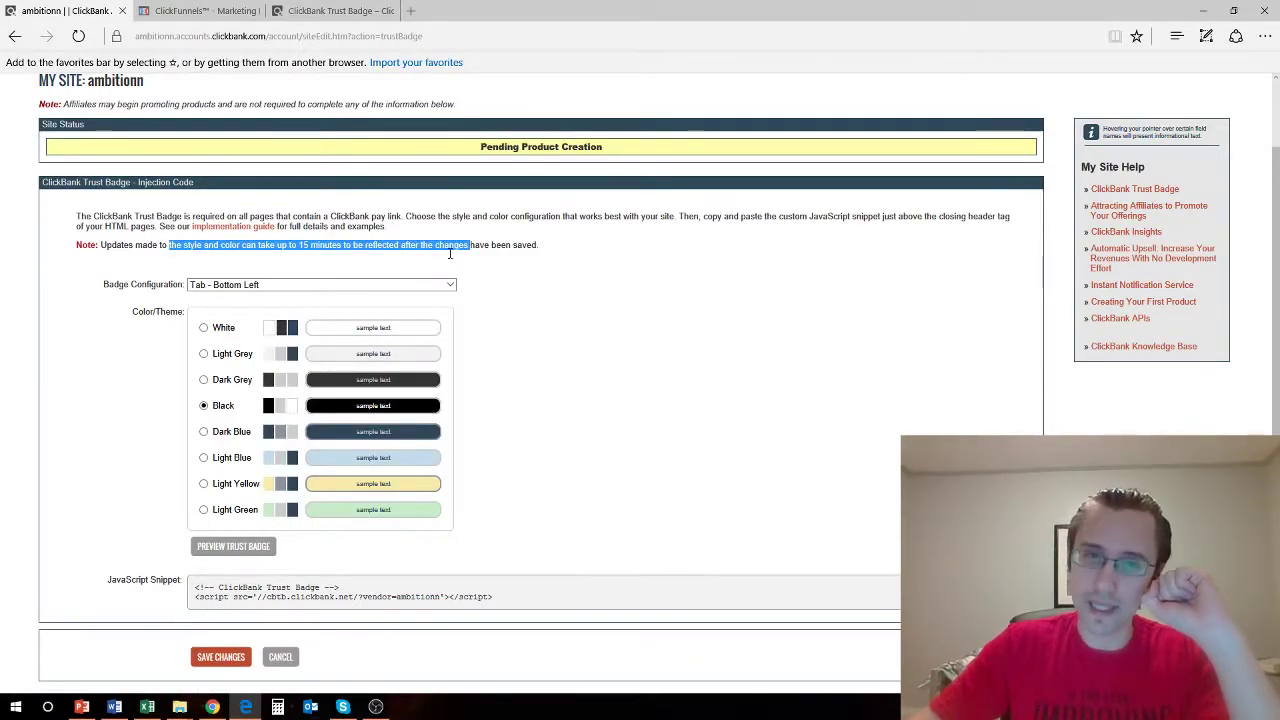
drag(471, 245, 537, 245)
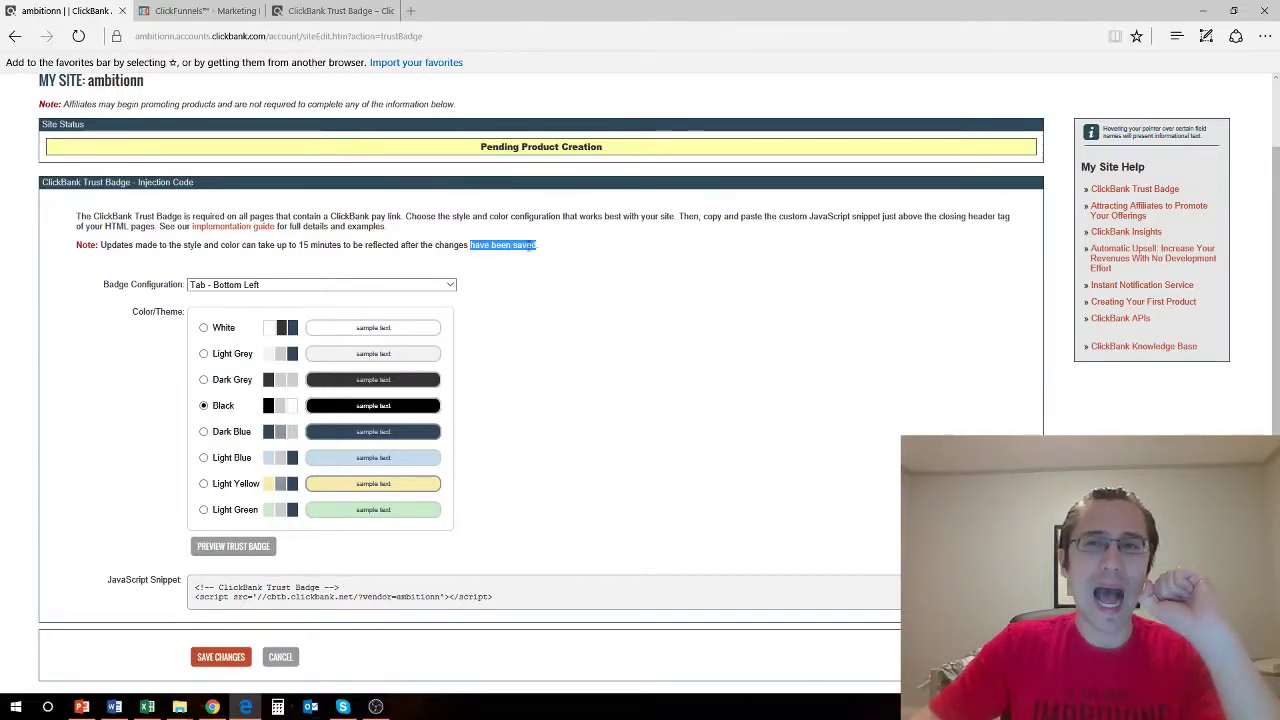
click(539, 255)
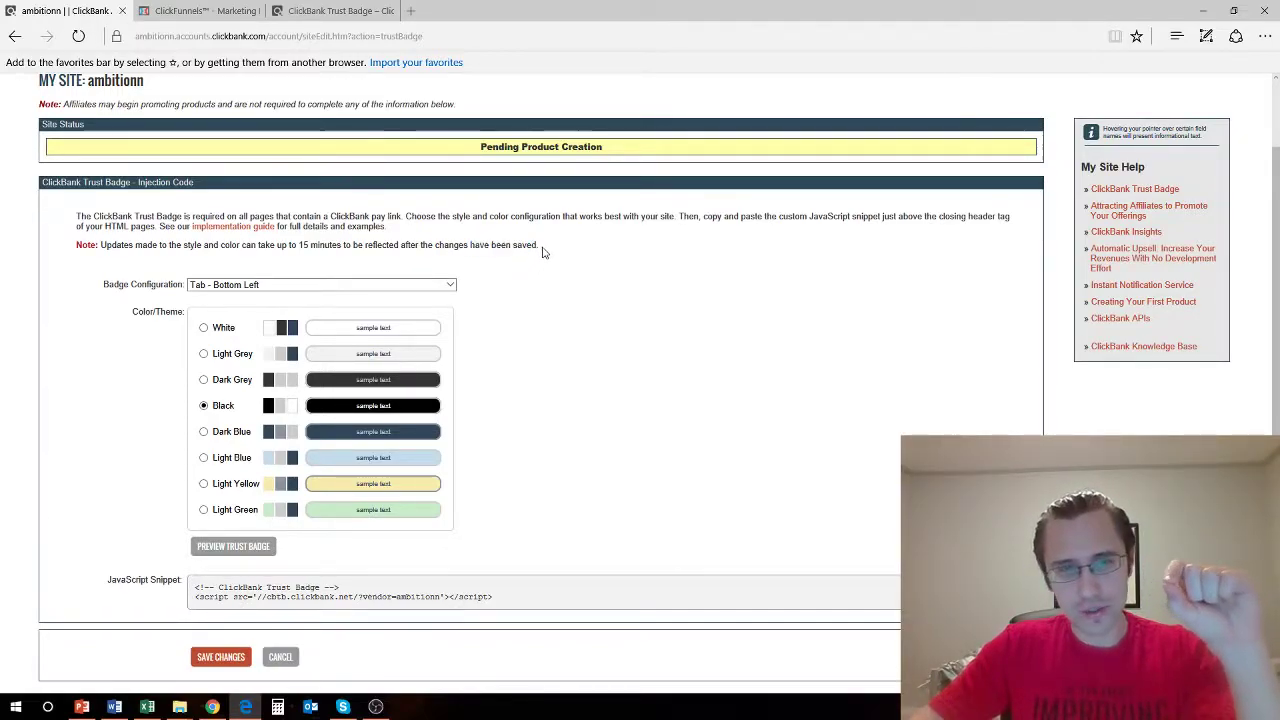
click(284, 660)
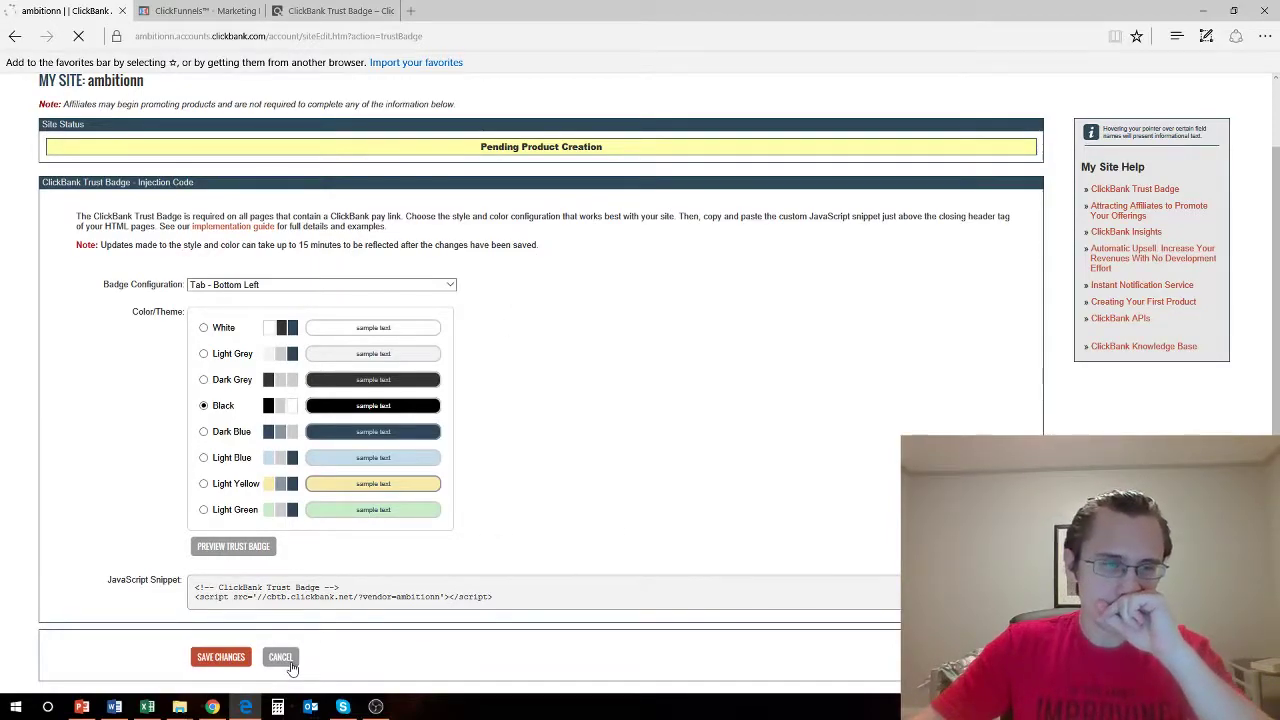
Copy the Trust Badge JavaScript snippet and switch to the ClickFunnels funnel's Page #1
scroll(393, 392, down, 1)
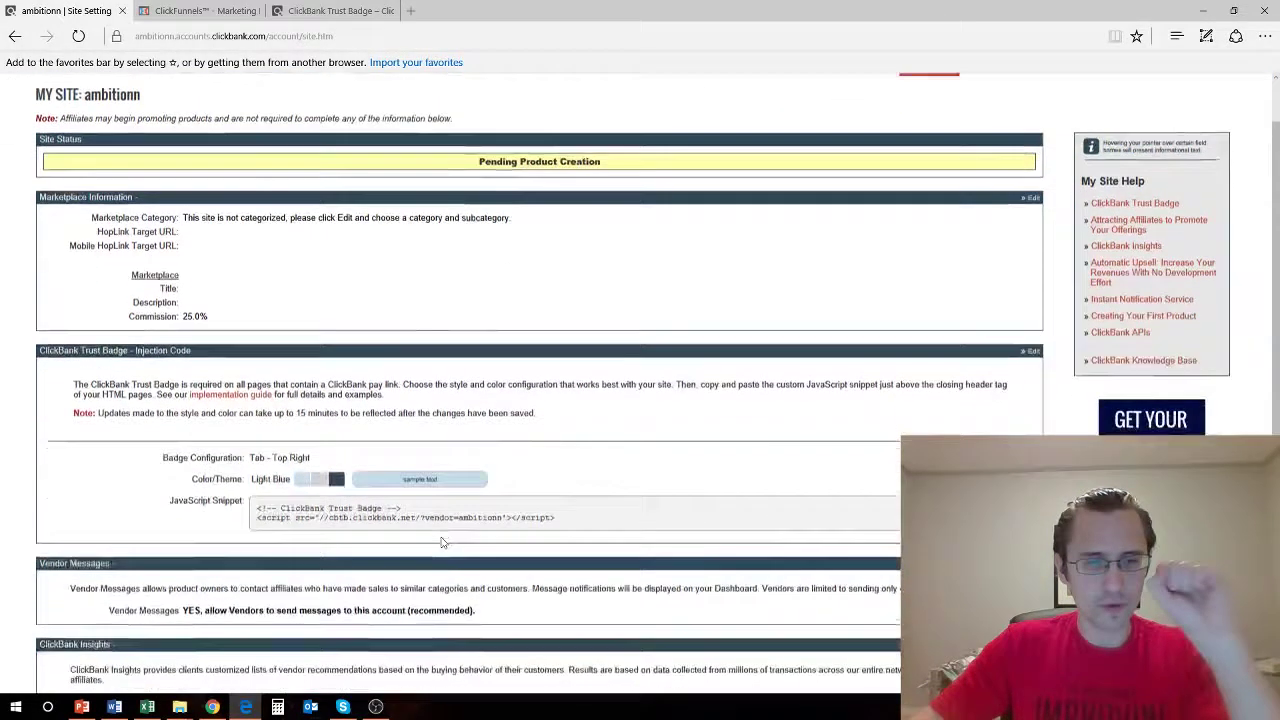
scroll(393, 392, down, 1)
drag(249, 350, 313, 351)
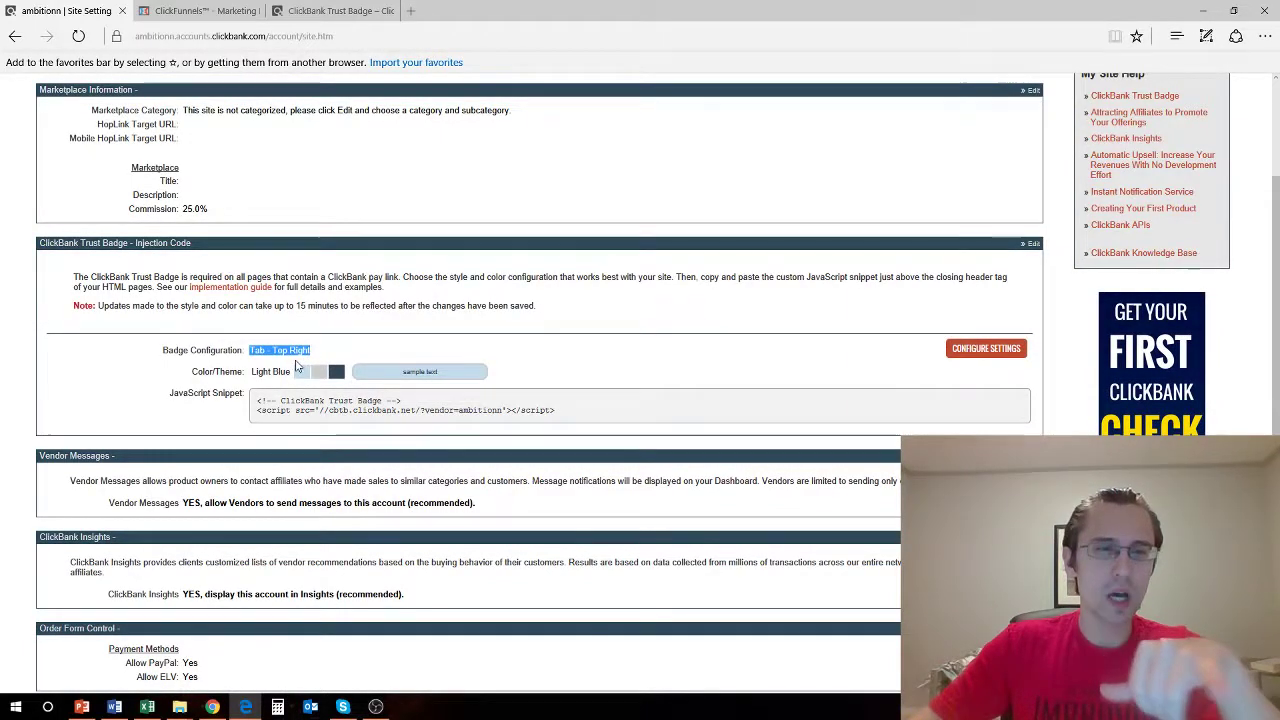
drag(294, 372, 251, 371)
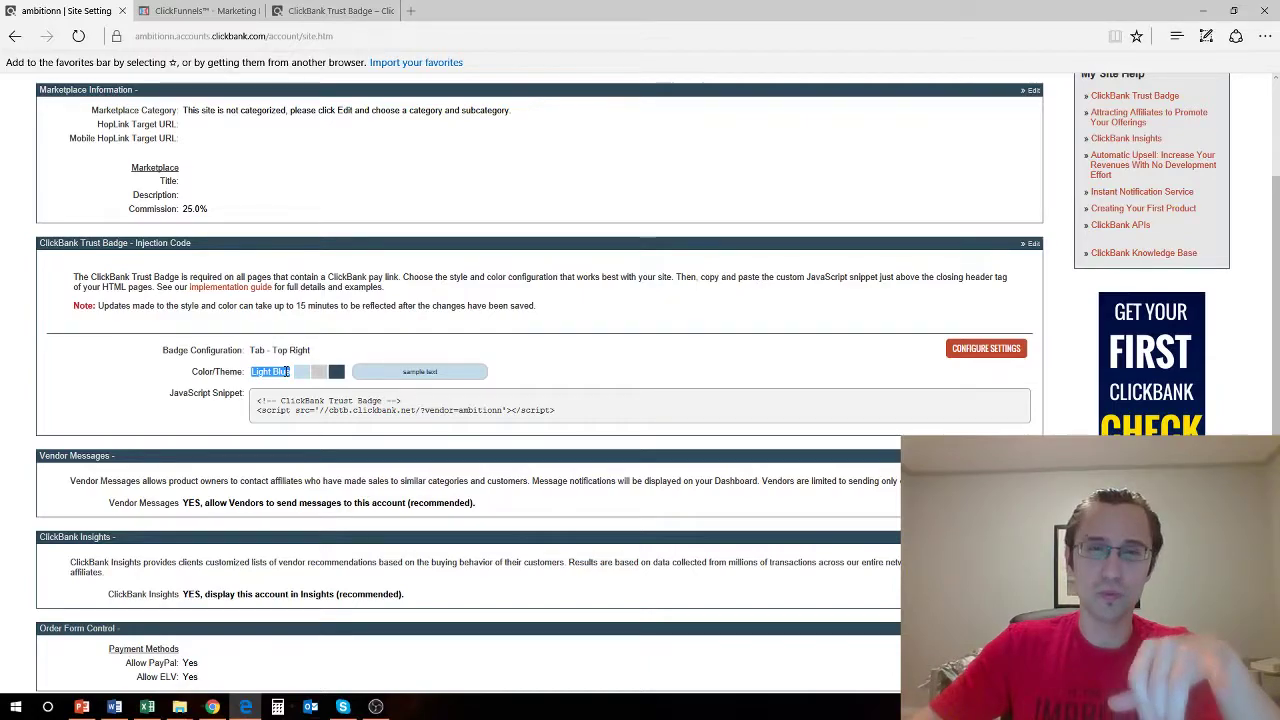
drag(556, 410, 257, 400)
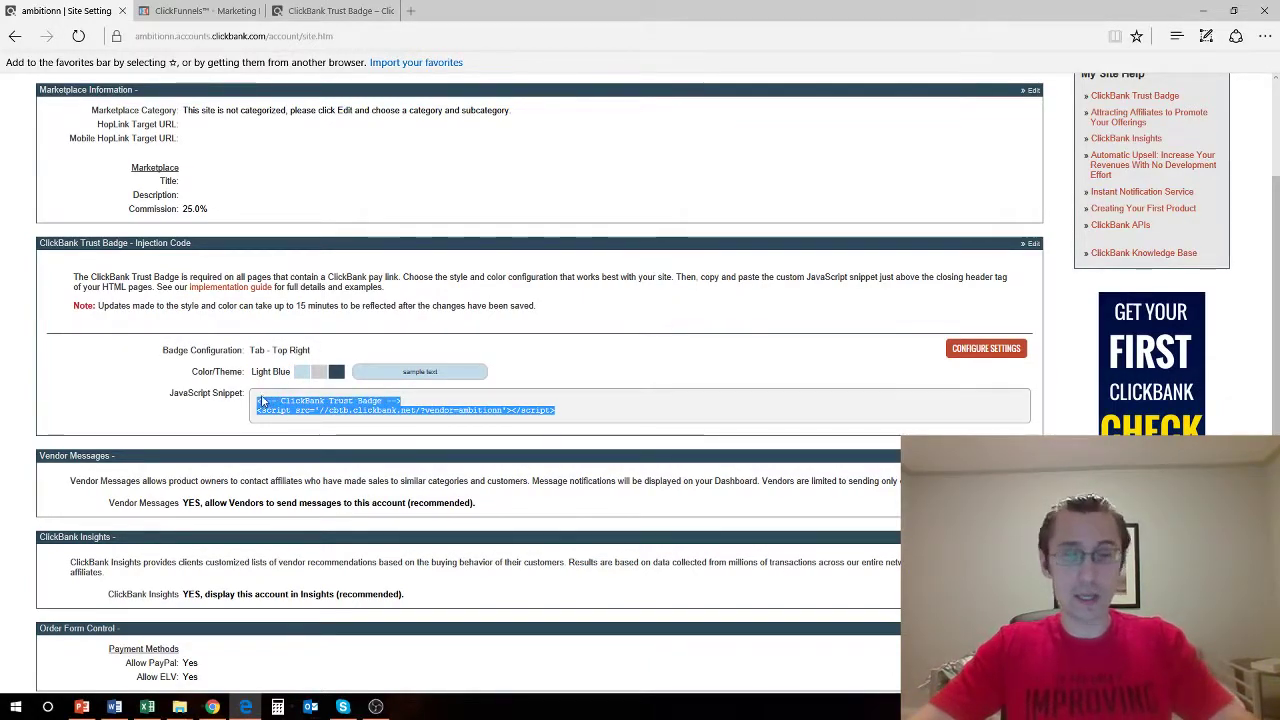
click(207, 14)
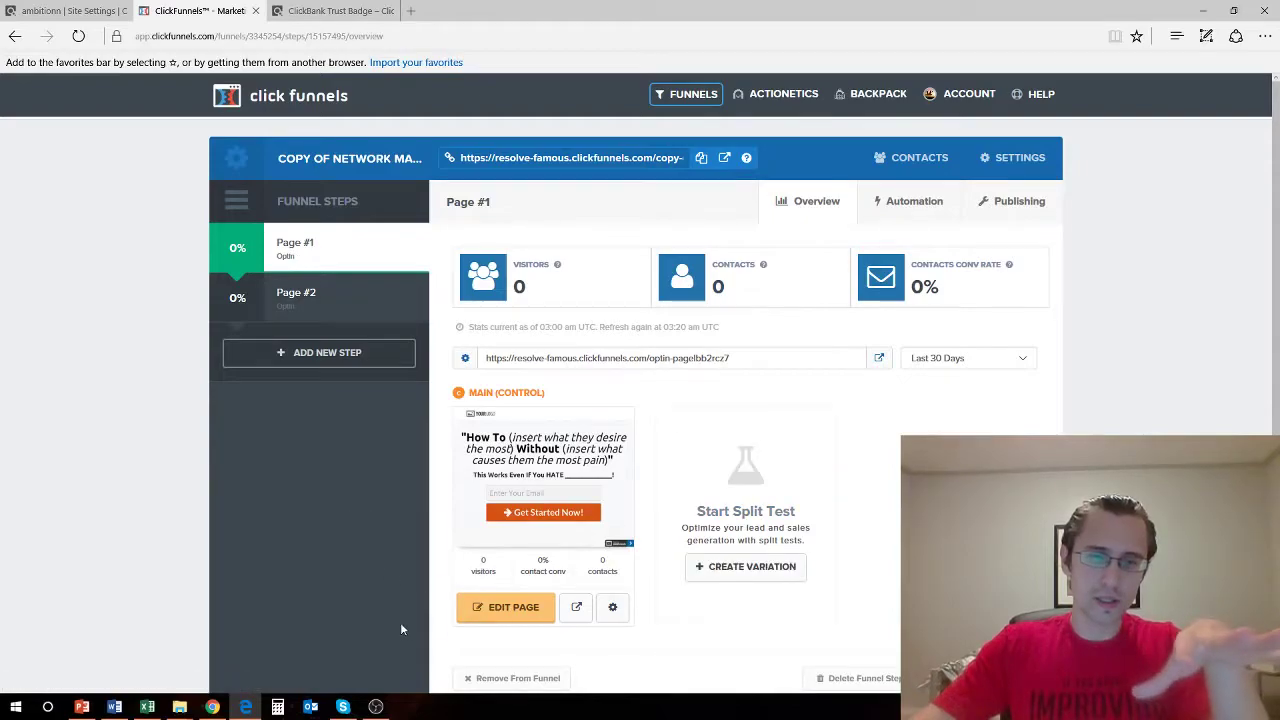
Paste the ClickBank badge script into the opt-in page's Header Custom Tracking code
click(508, 607)
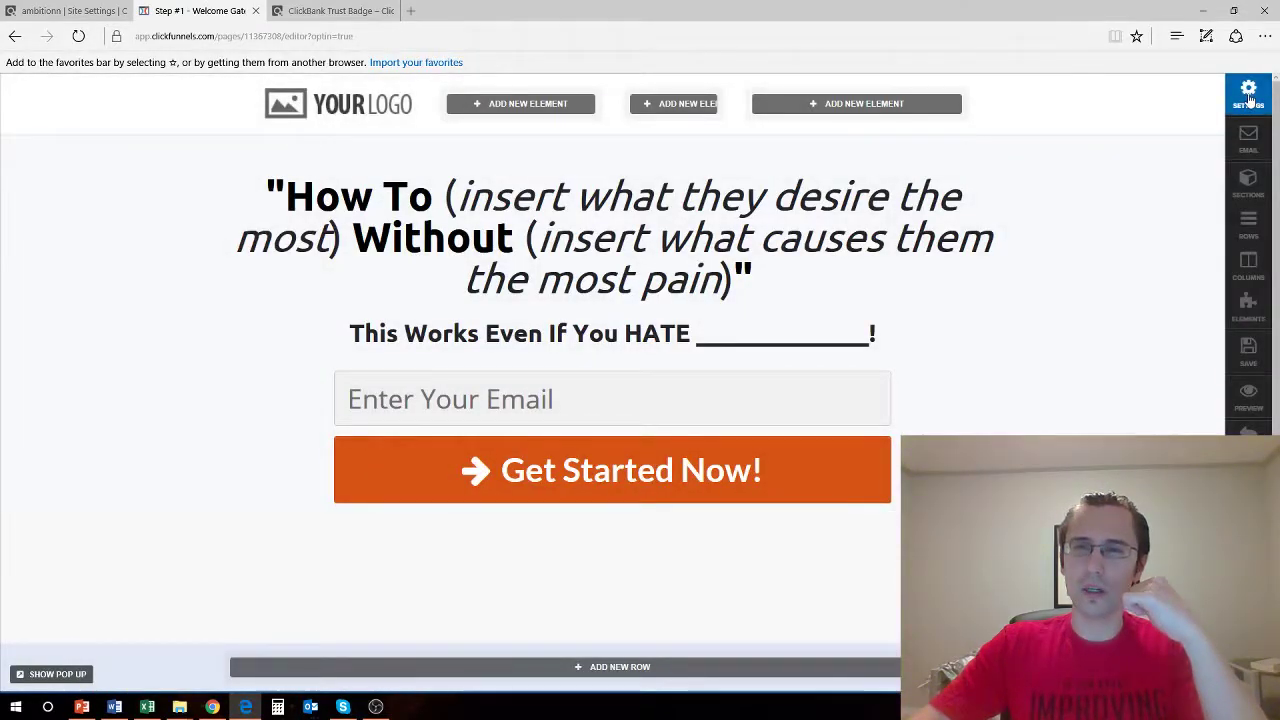
click(1249, 94)
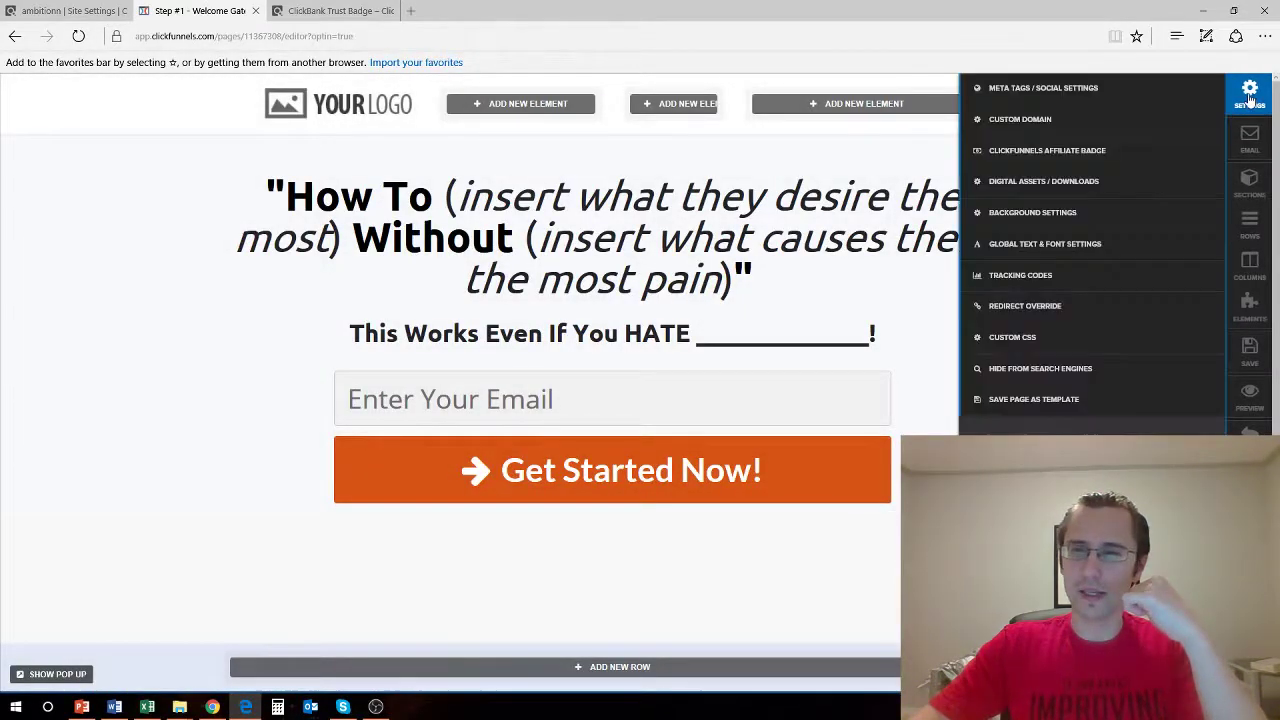
click(1020, 277)
click(1036, 157)
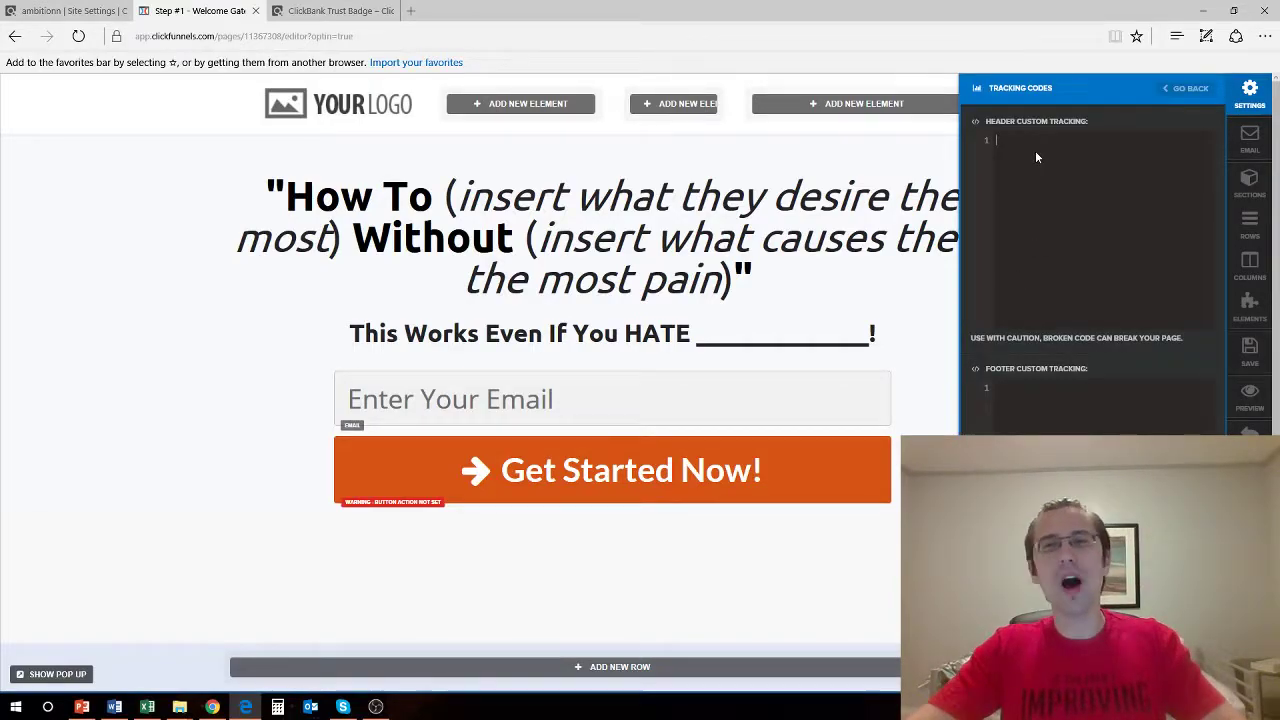
key(ctrl+v)
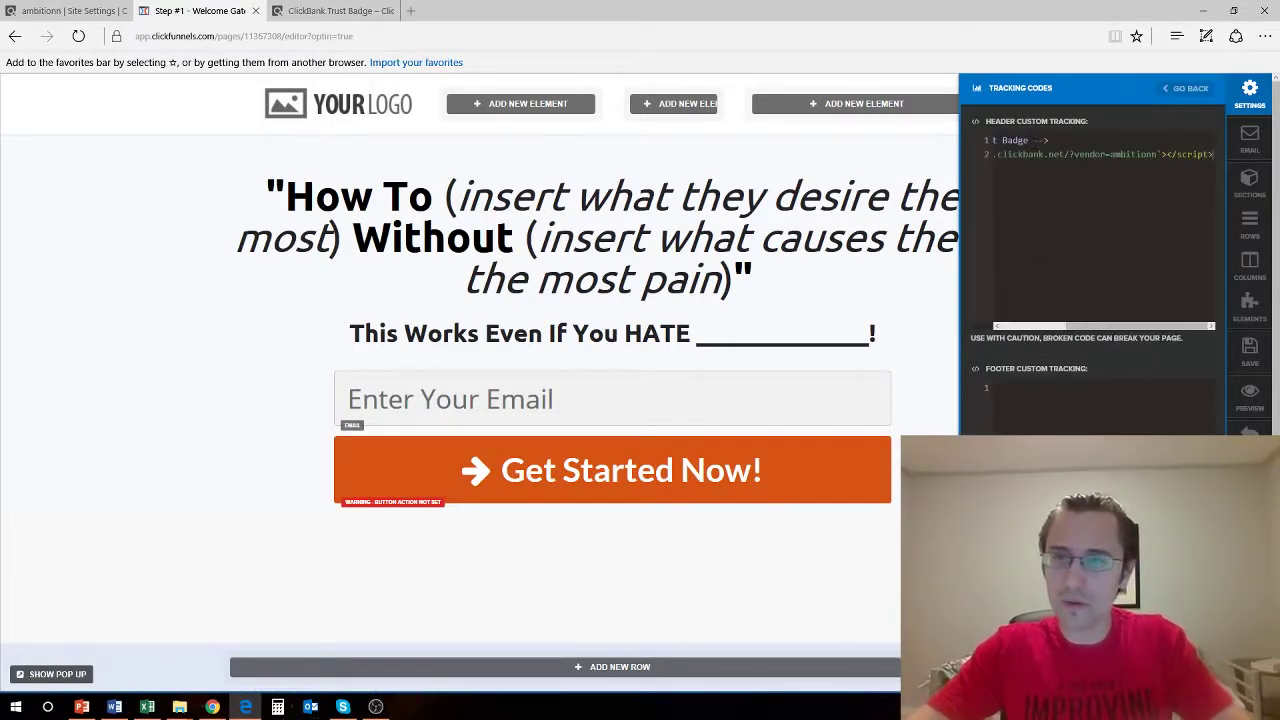
mouse_move(1094, 328)
mouse_down()
mouse_move(1030, 328)
mouse_move(1112, 328)
mouse_up()
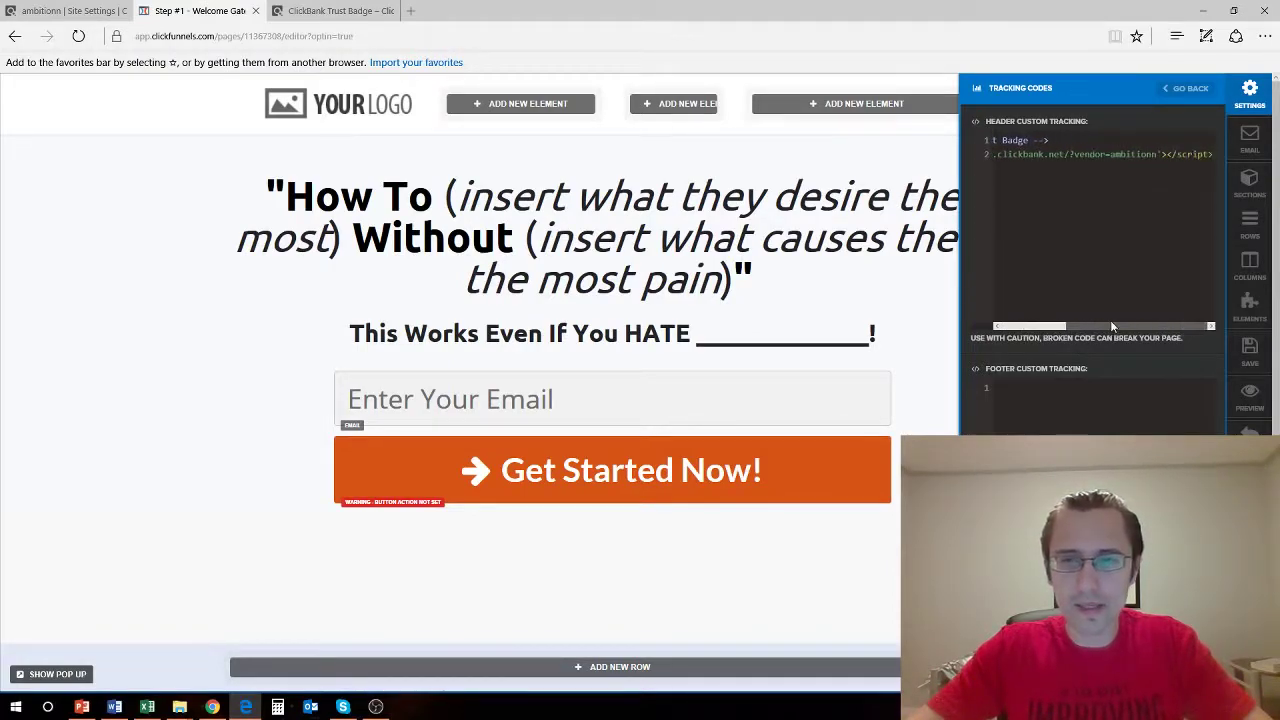
Save the page, preview it, and open ClickBank's BBB profile from the badge
click(1251, 360)
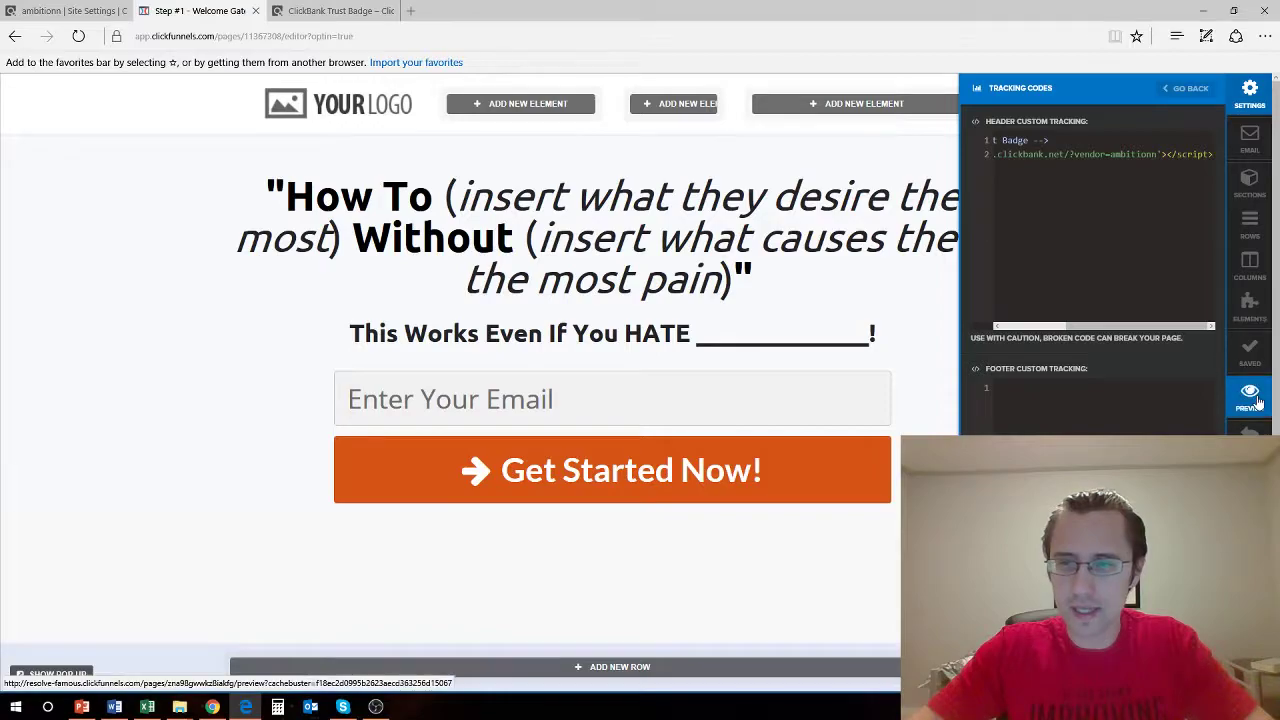
click(1251, 397)
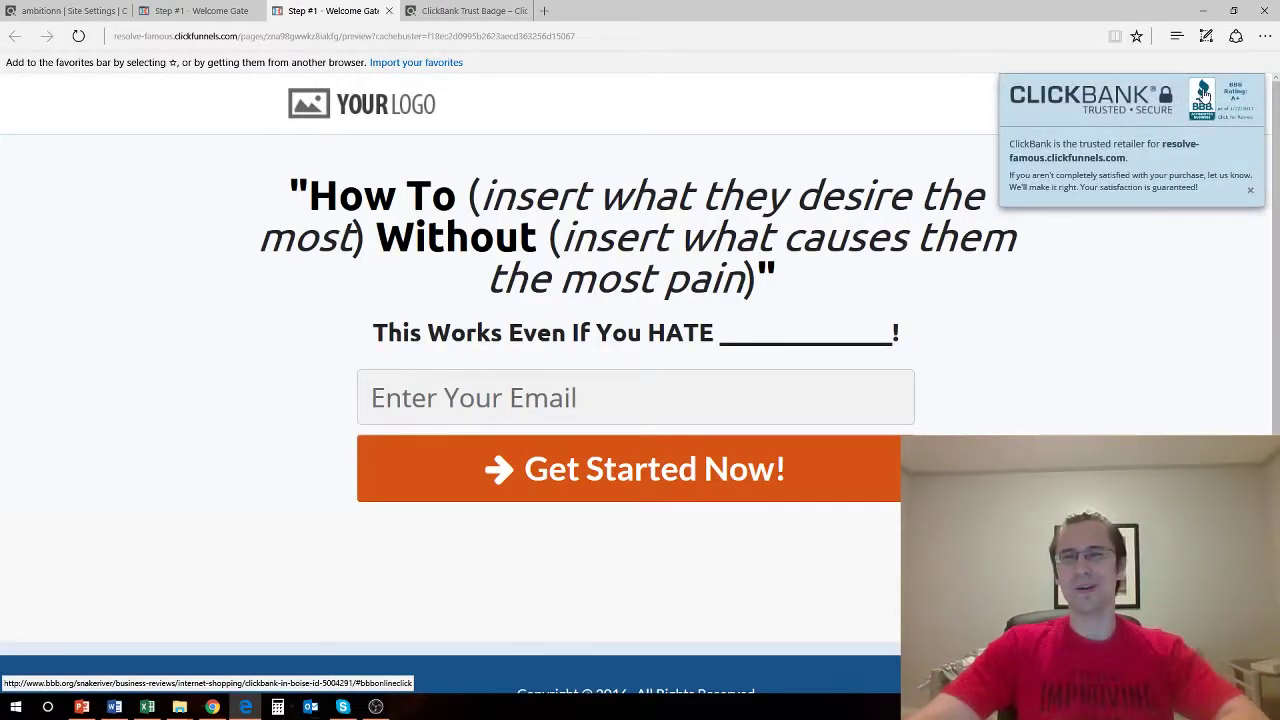
mouse_move(1201, 104)
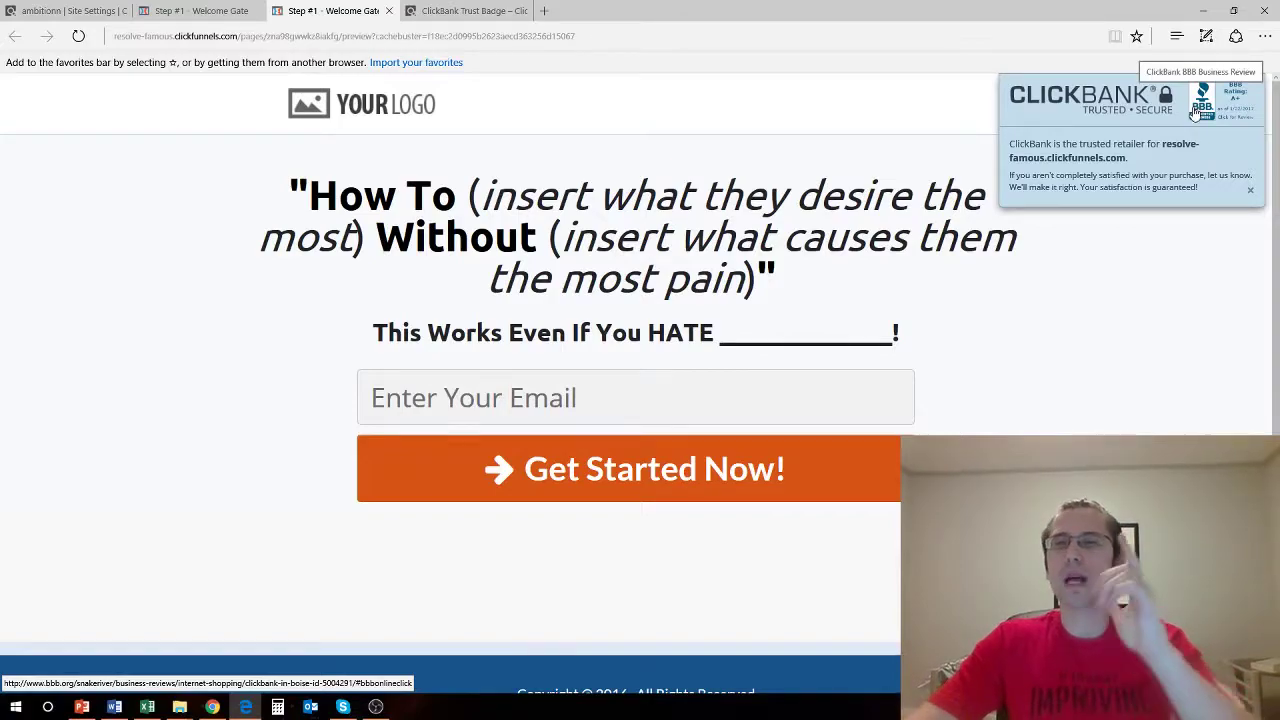
click(1198, 112)
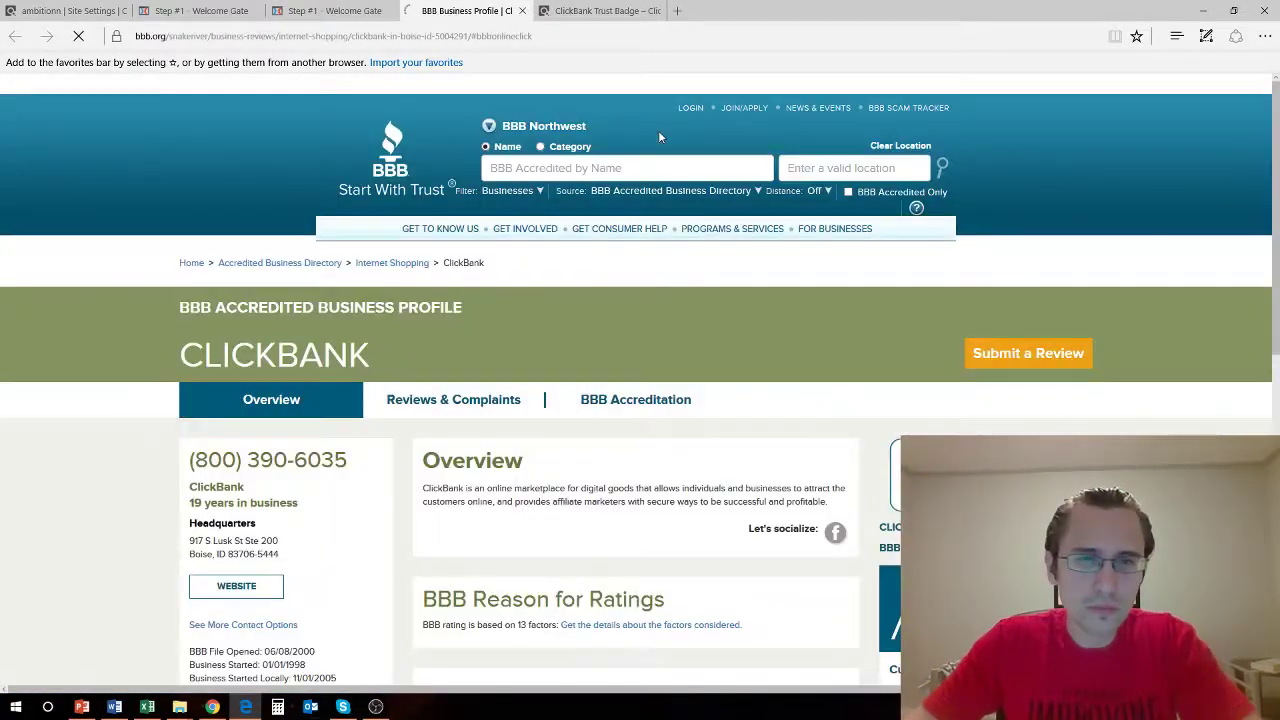
Review ClickBank's BBB profile details, including years in business, then close the profile tab
scroll(460, 432, down, 2)
scroll(430, 470, up, 1)
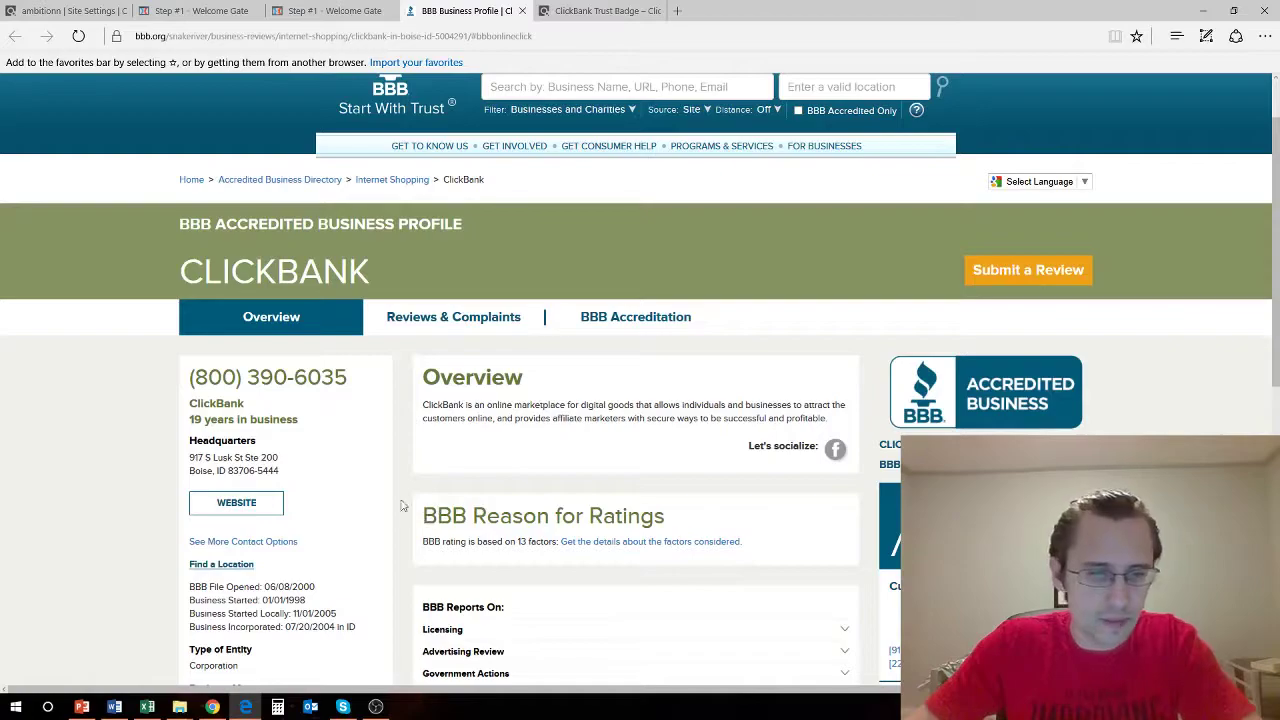
drag(190, 403, 287, 428)
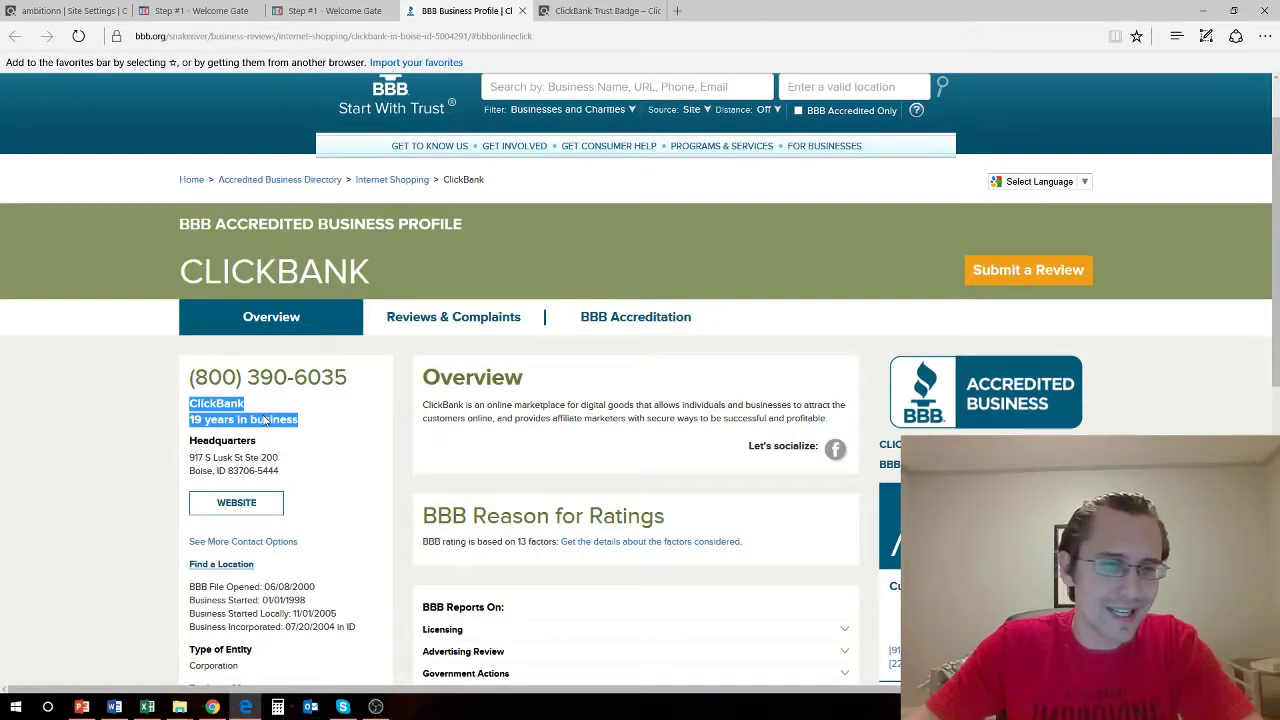
click(400, 425)
scroll(405, 428, down, 2)
scroll(401, 403, down, 2)
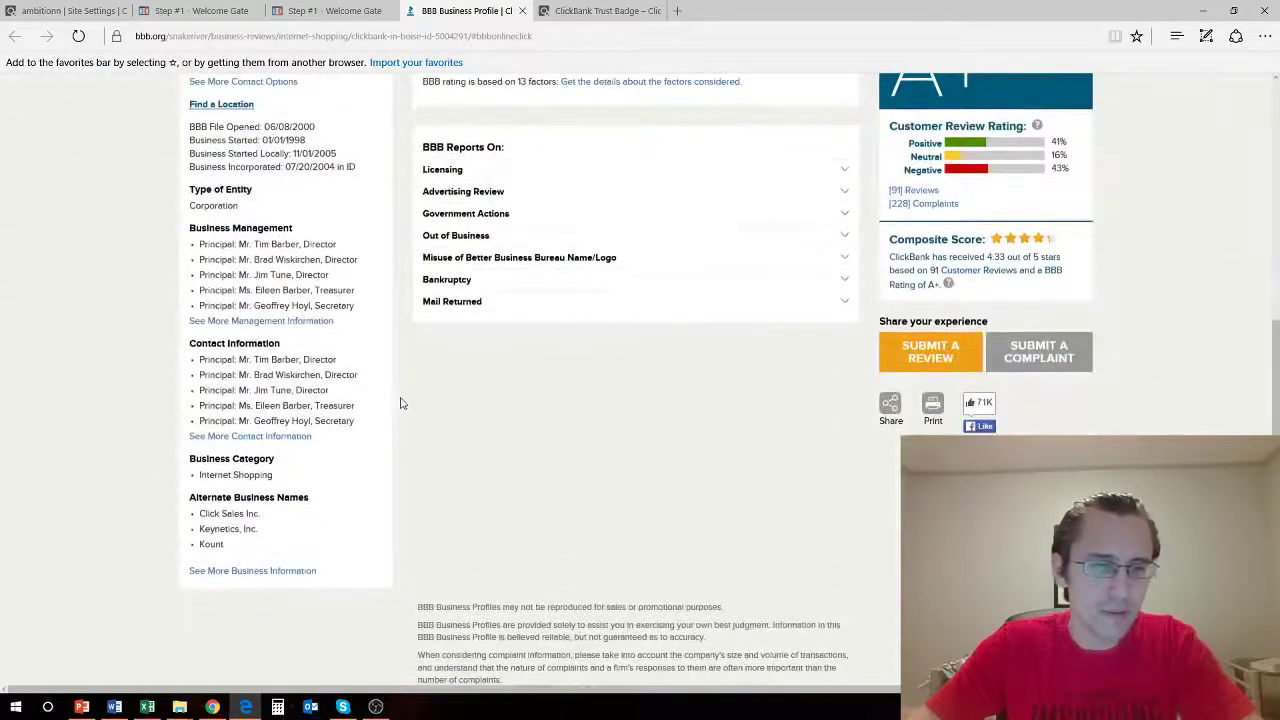
drag(199, 244, 328, 276)
drag(239, 359, 325, 392)
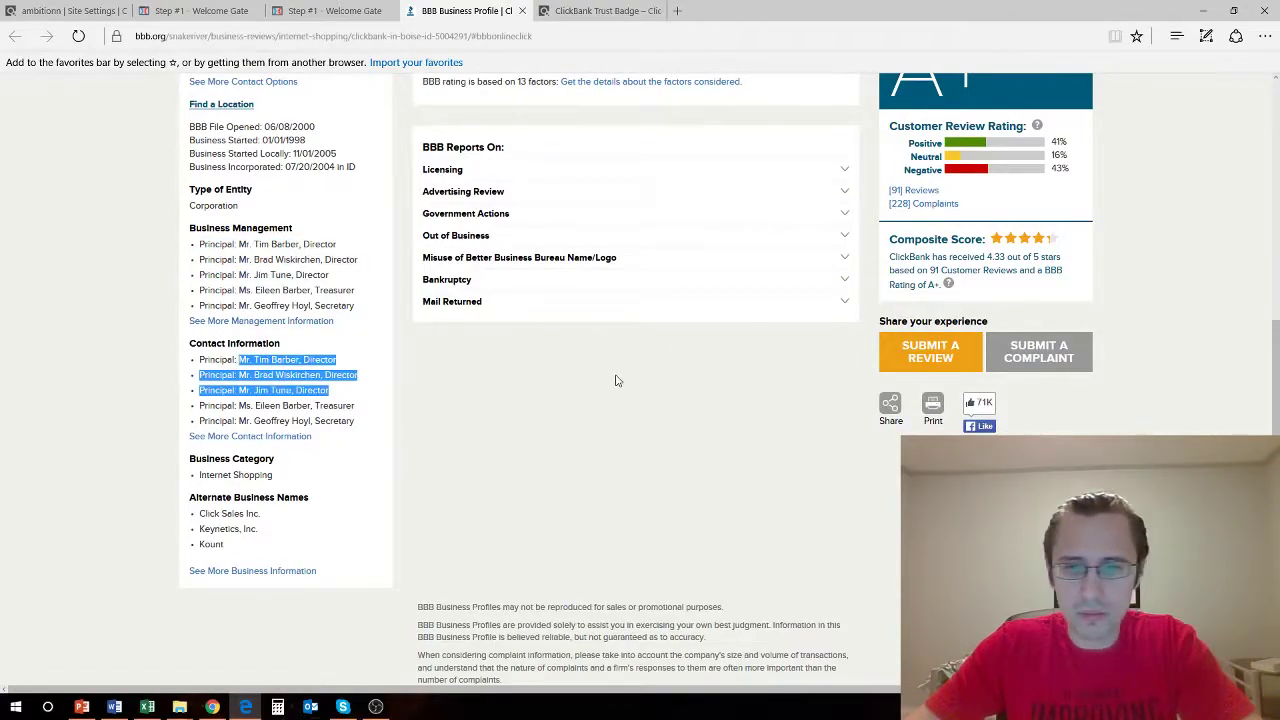
scroll(616, 380, up, 2)
scroll(616, 380, up, 4)
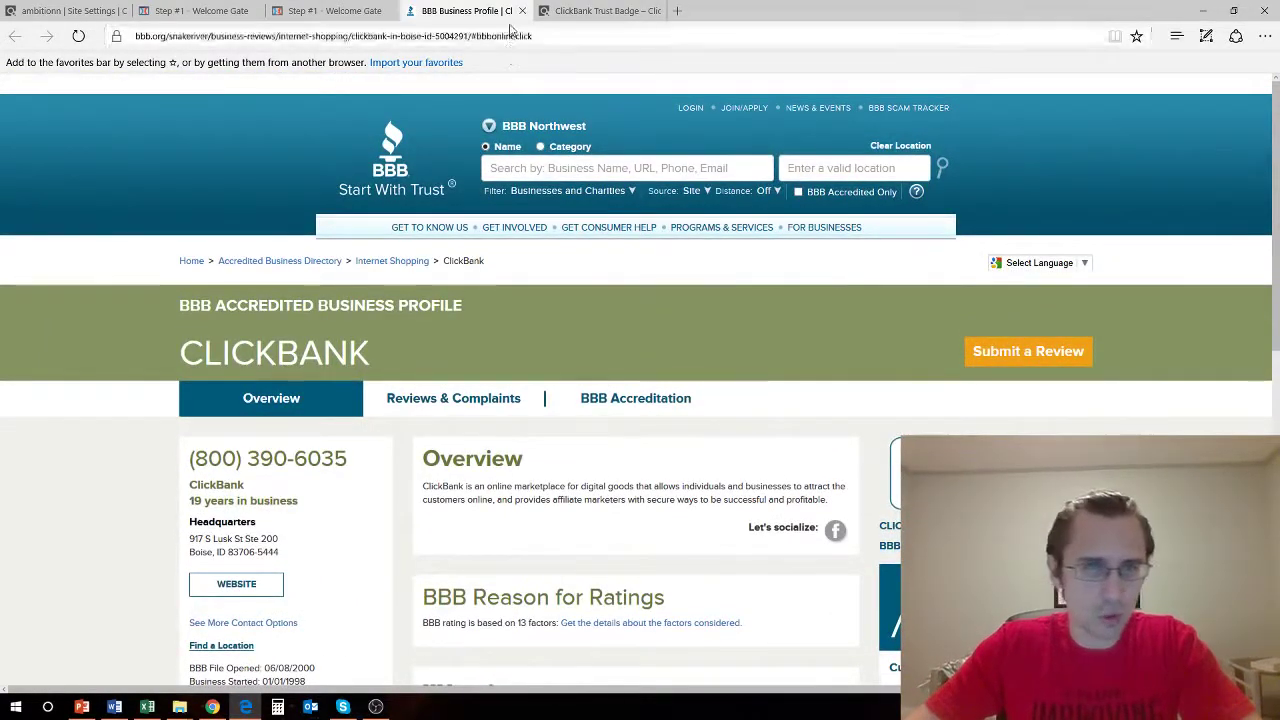
click(522, 11)
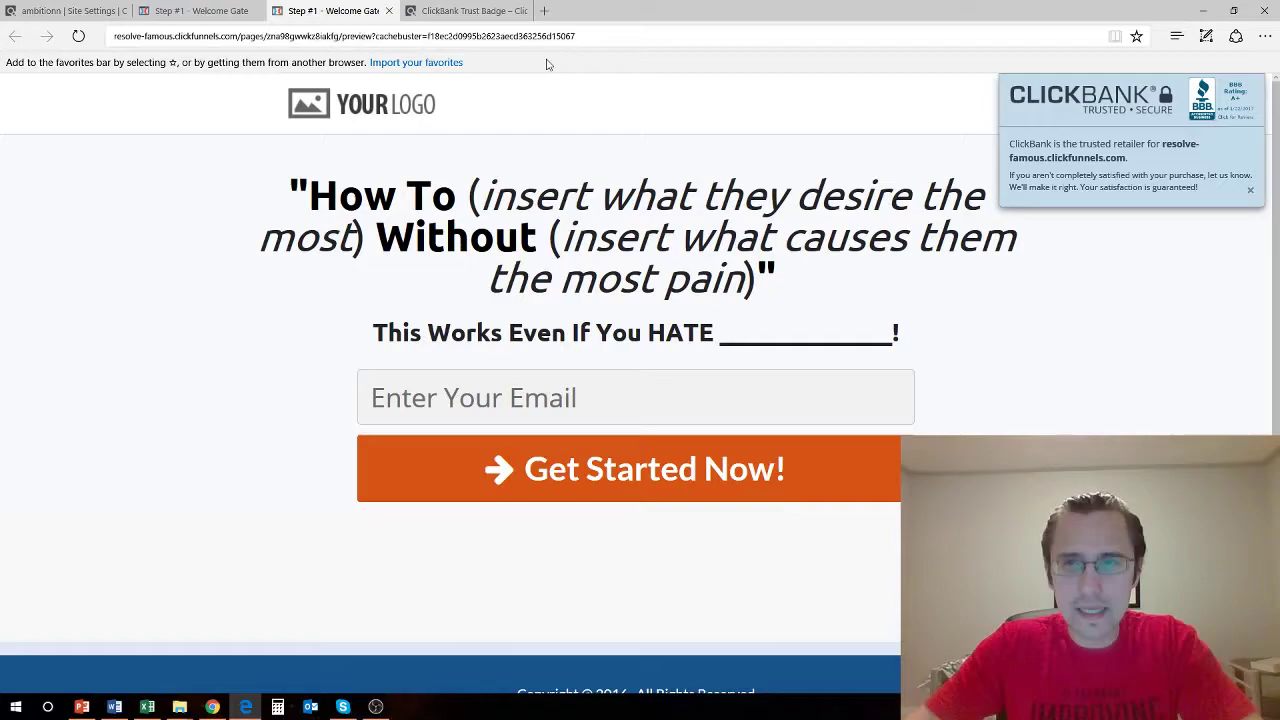
Confirm the badge's BBB logo opens ClickBank's profile, close it, and scroll through the preview
click(1213, 103)
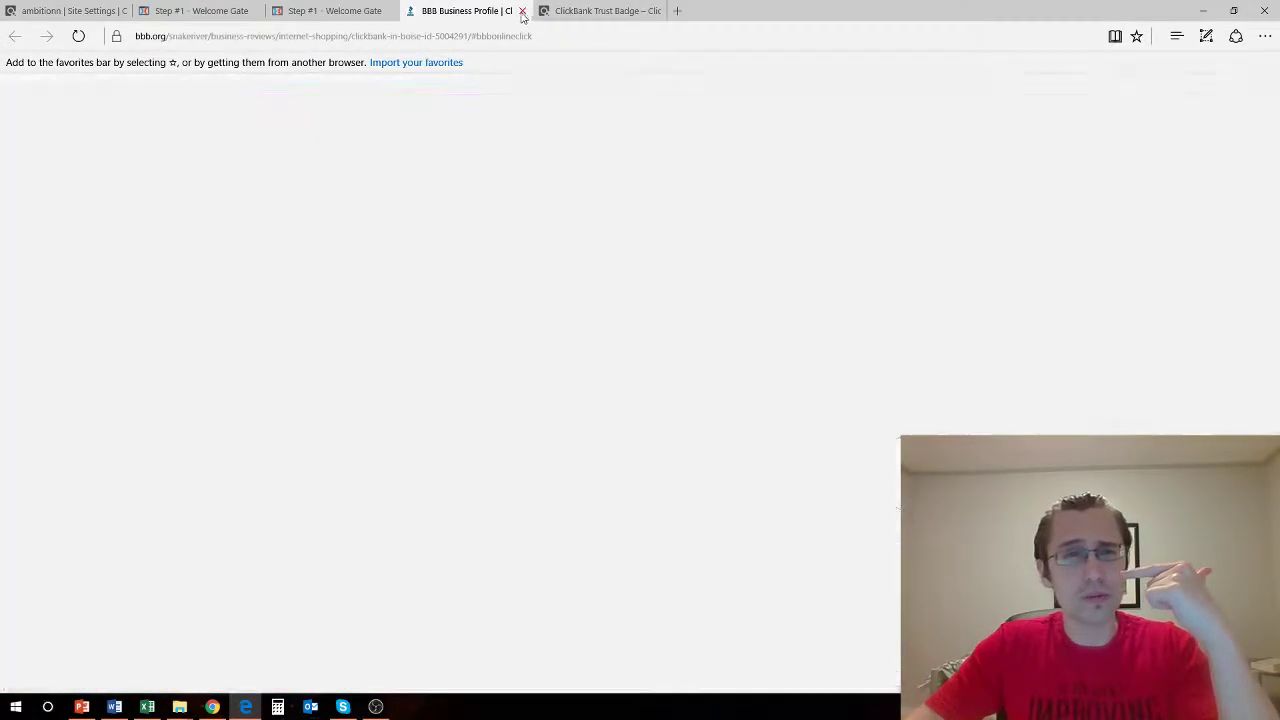
click(524, 11)
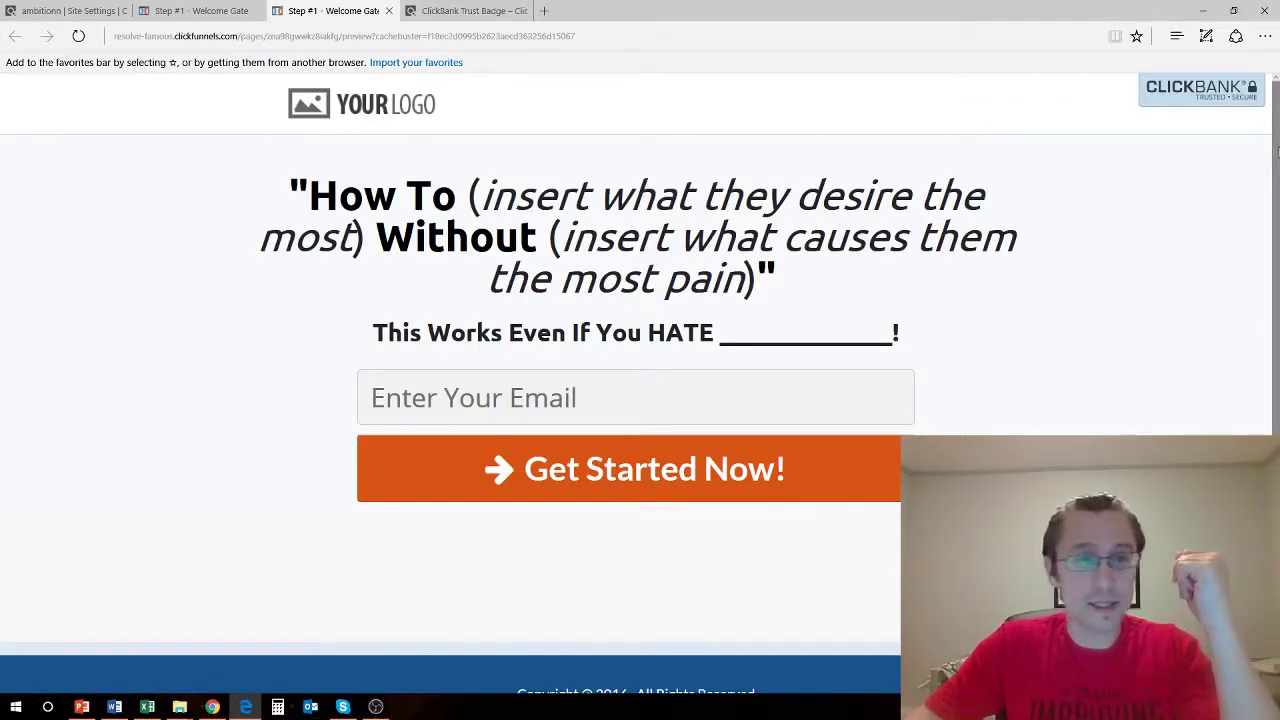
mouse_move(1277, 160)
mouse_down()
mouse_move(1277, 190)
mouse_move(1277, 155)
mouse_up()
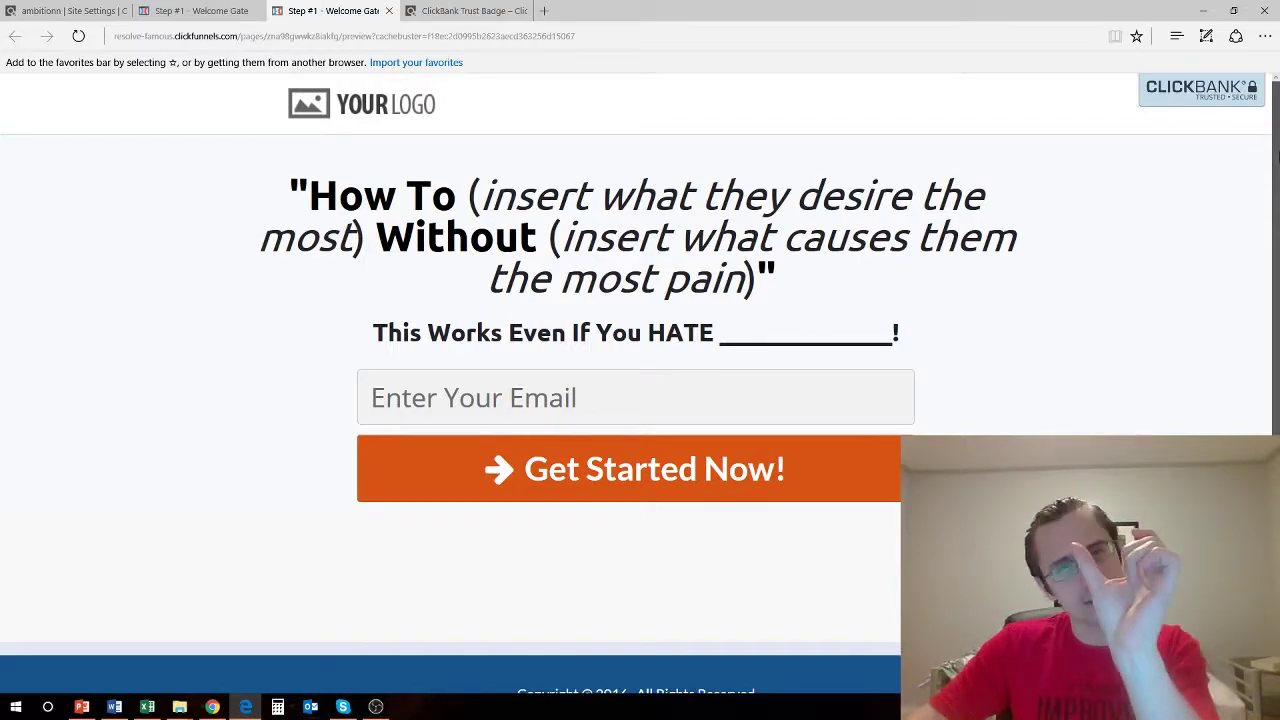
drag(1277, 157, 1276, 232)
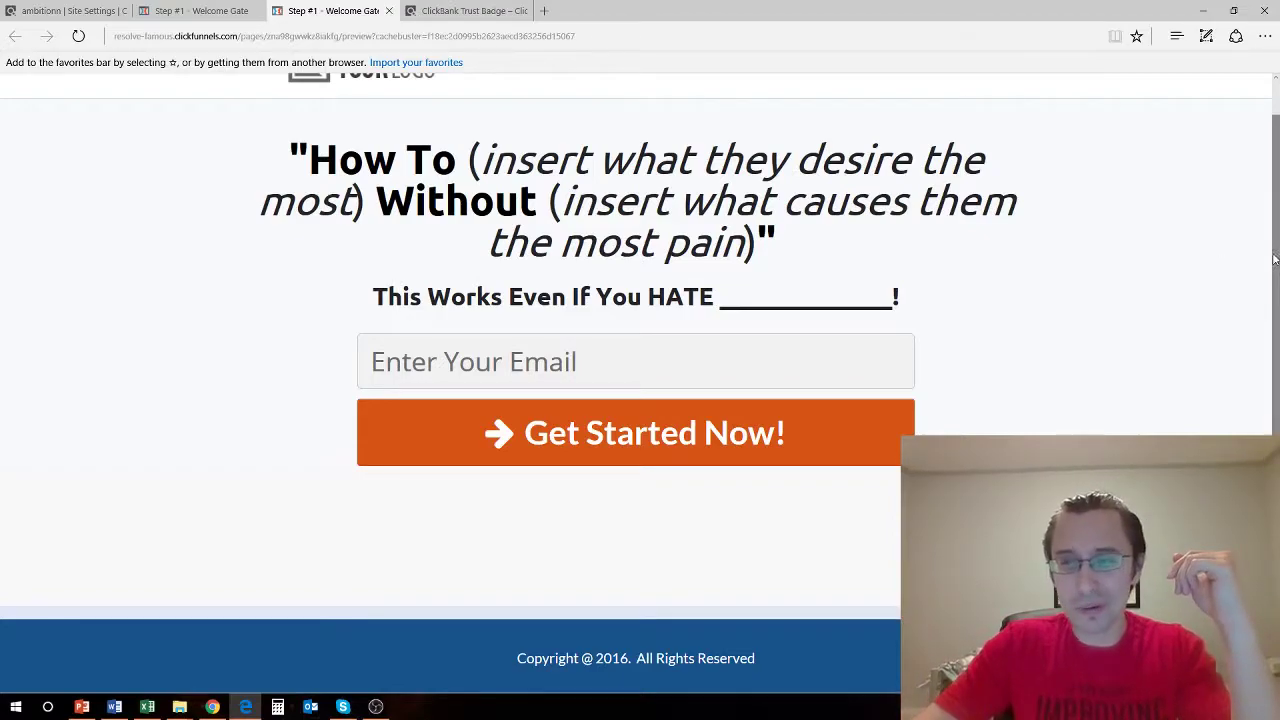
drag(1274, 259, 1276, 221)
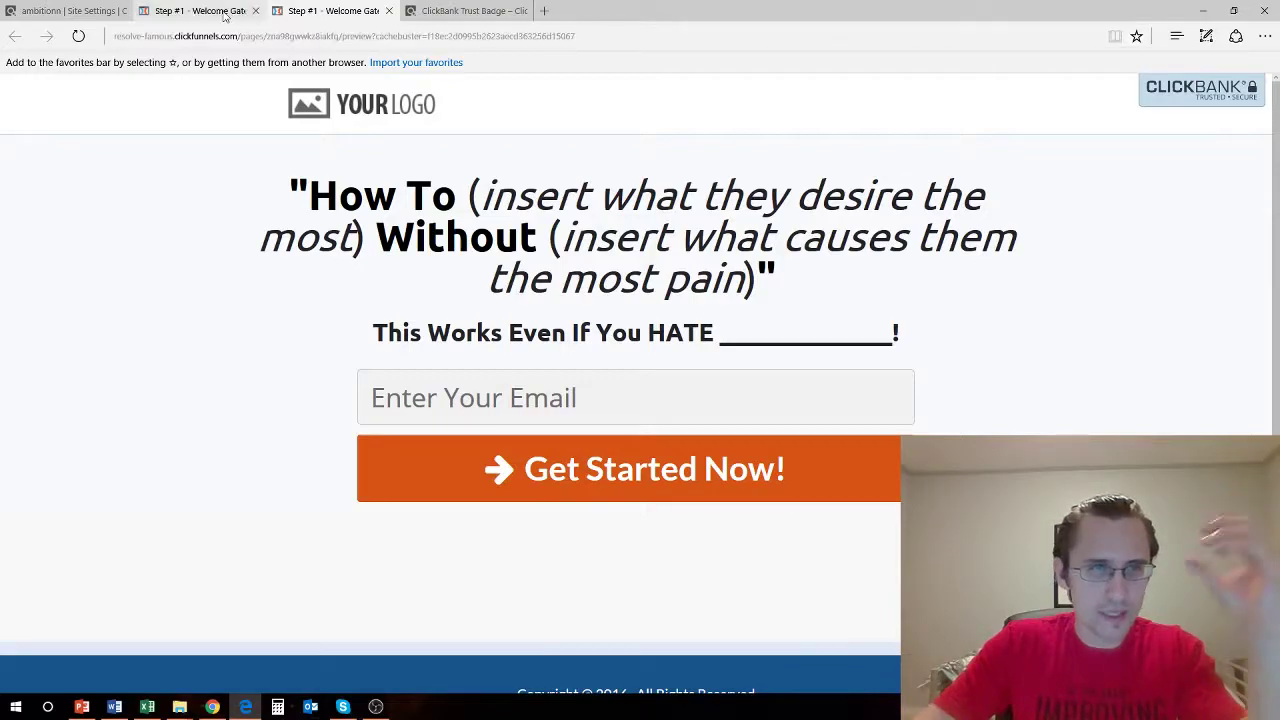
Return to the Trust Badge support article and scroll to the theme values and example code
click(414, 8)
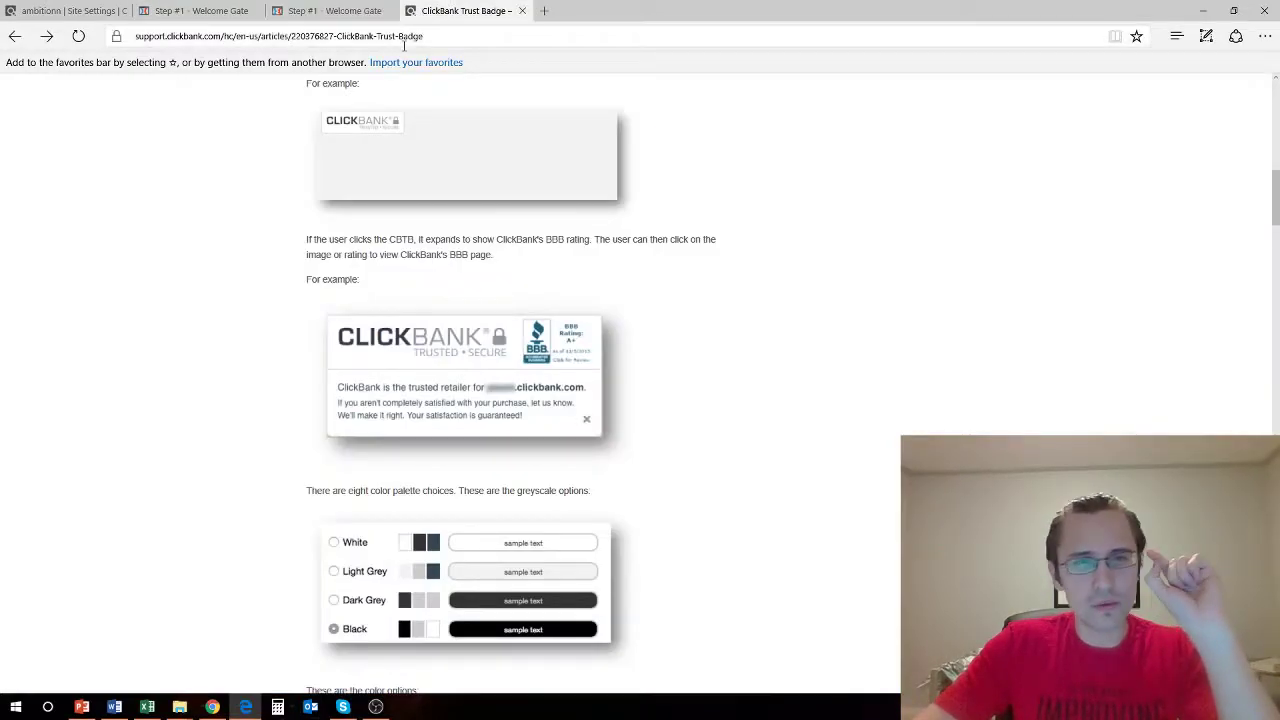
click(445, 36)
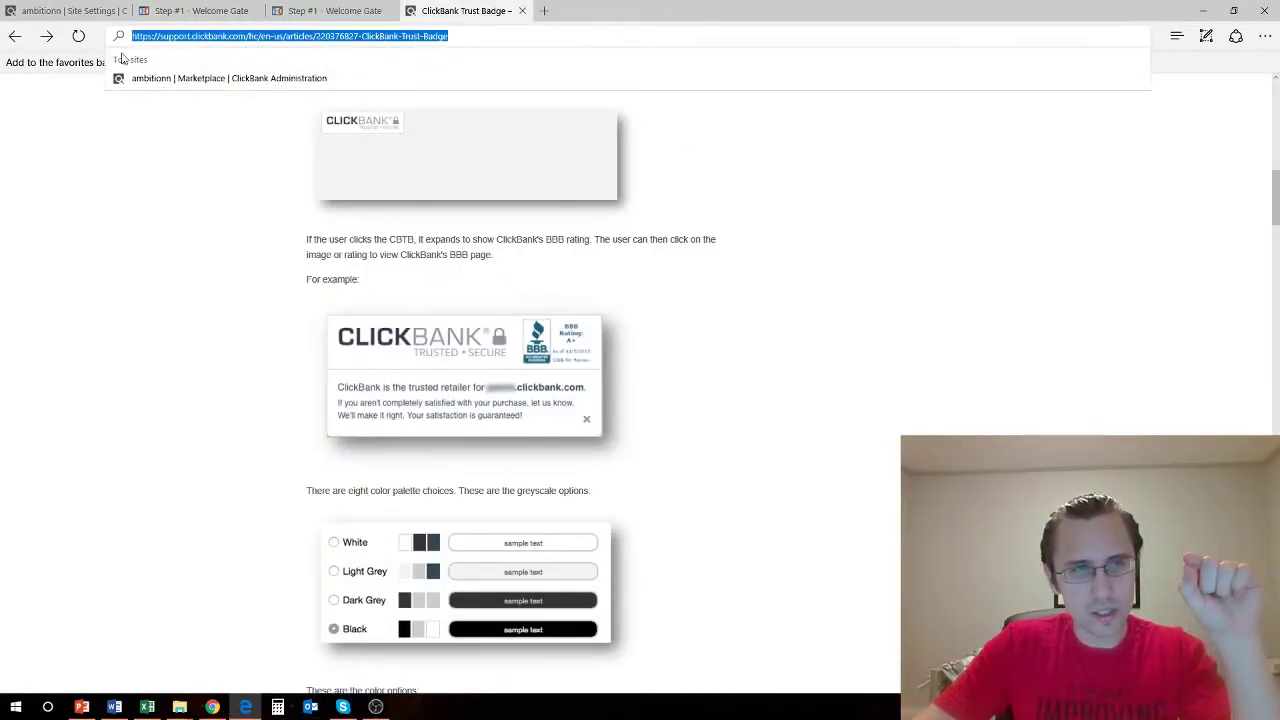
click(910, 318)
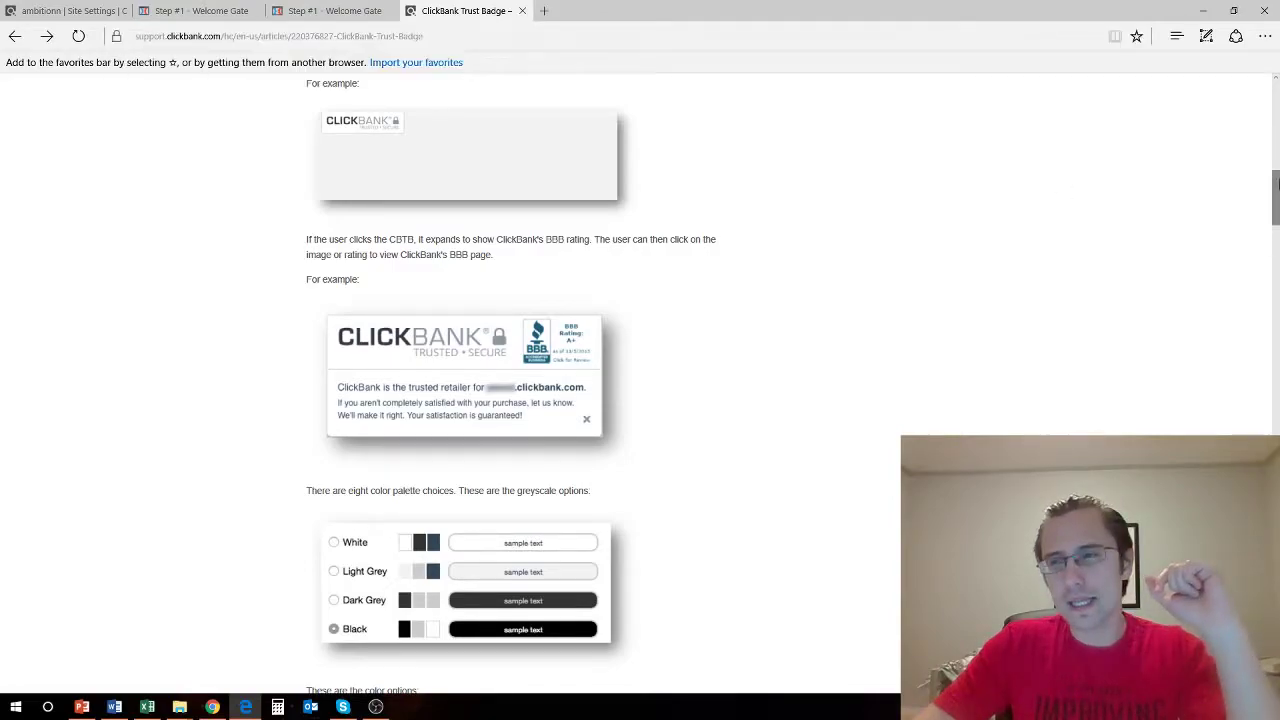
drag(1276, 198, 1276, 425)
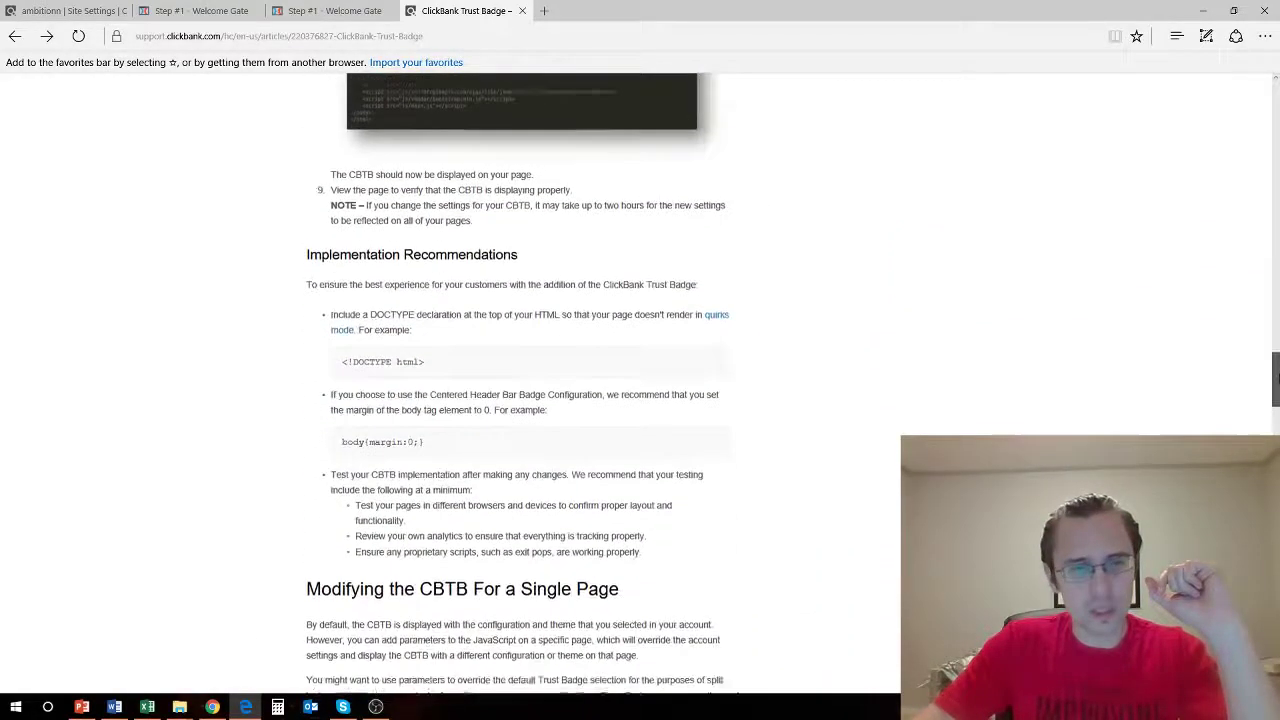
scroll(505, 190, down, 2)
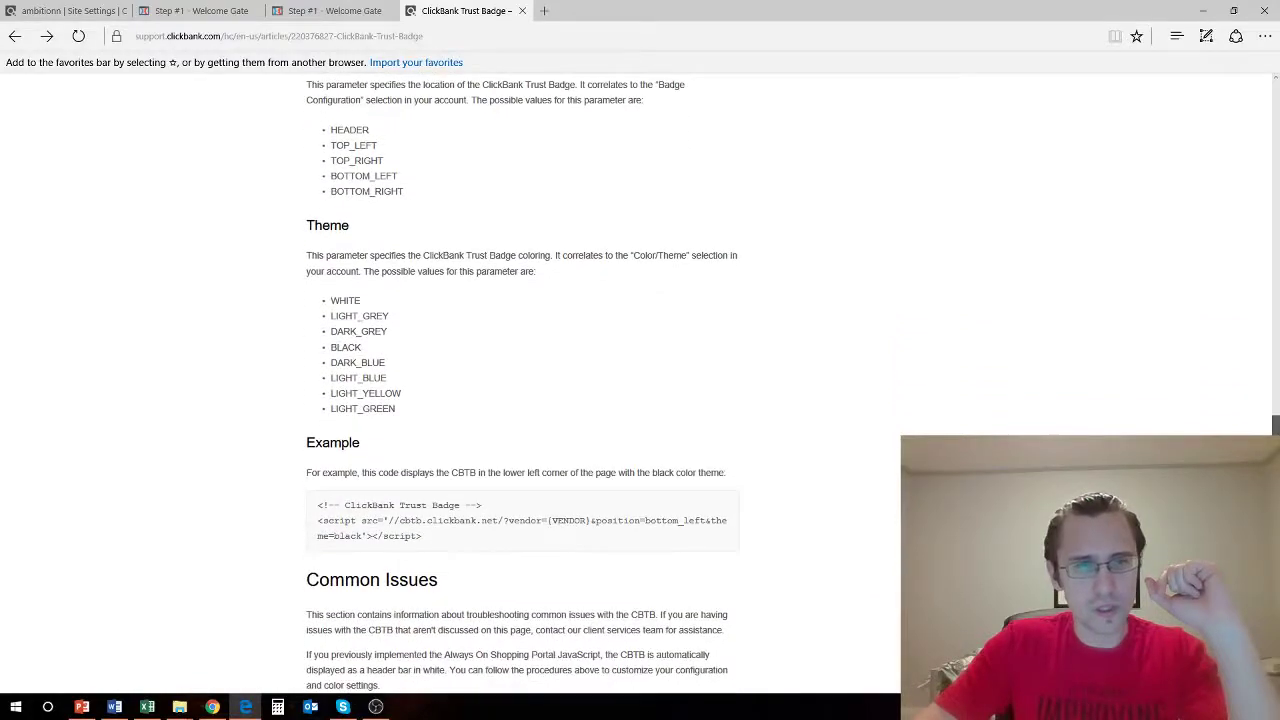
drag(310, 90, 667, 528)
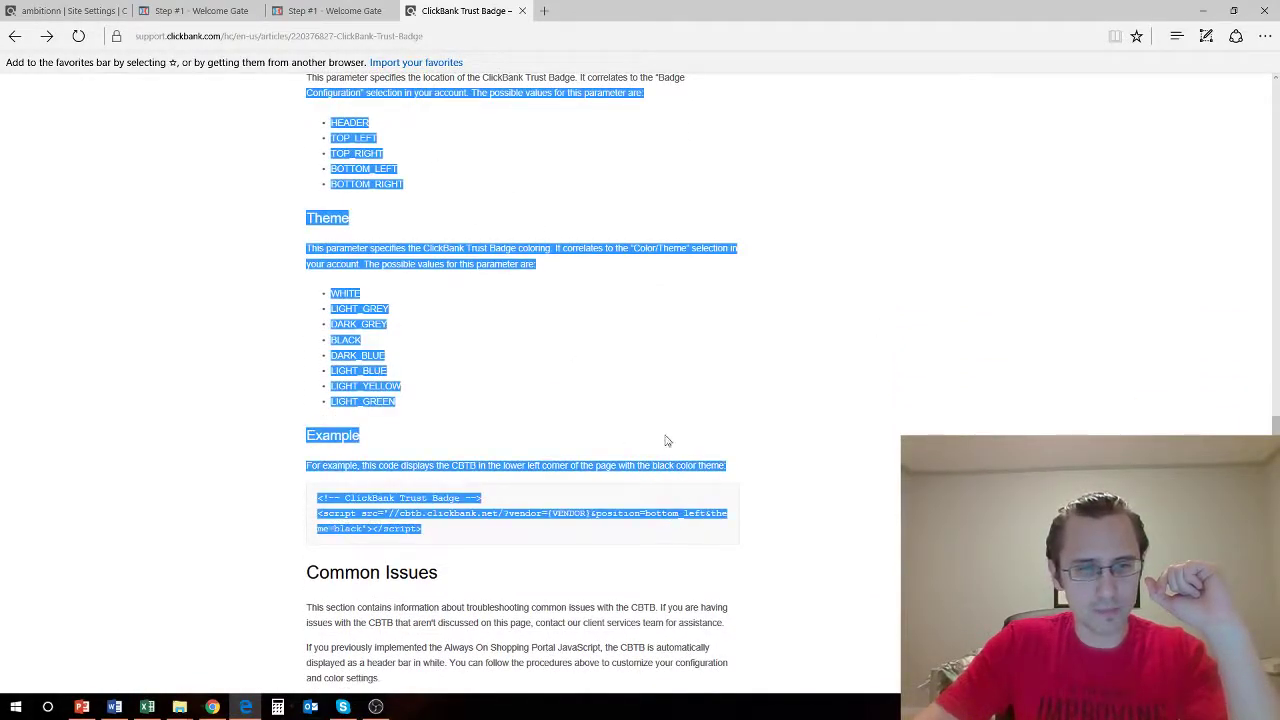
click(562, 288)
scroll(402, 200, up, 1)
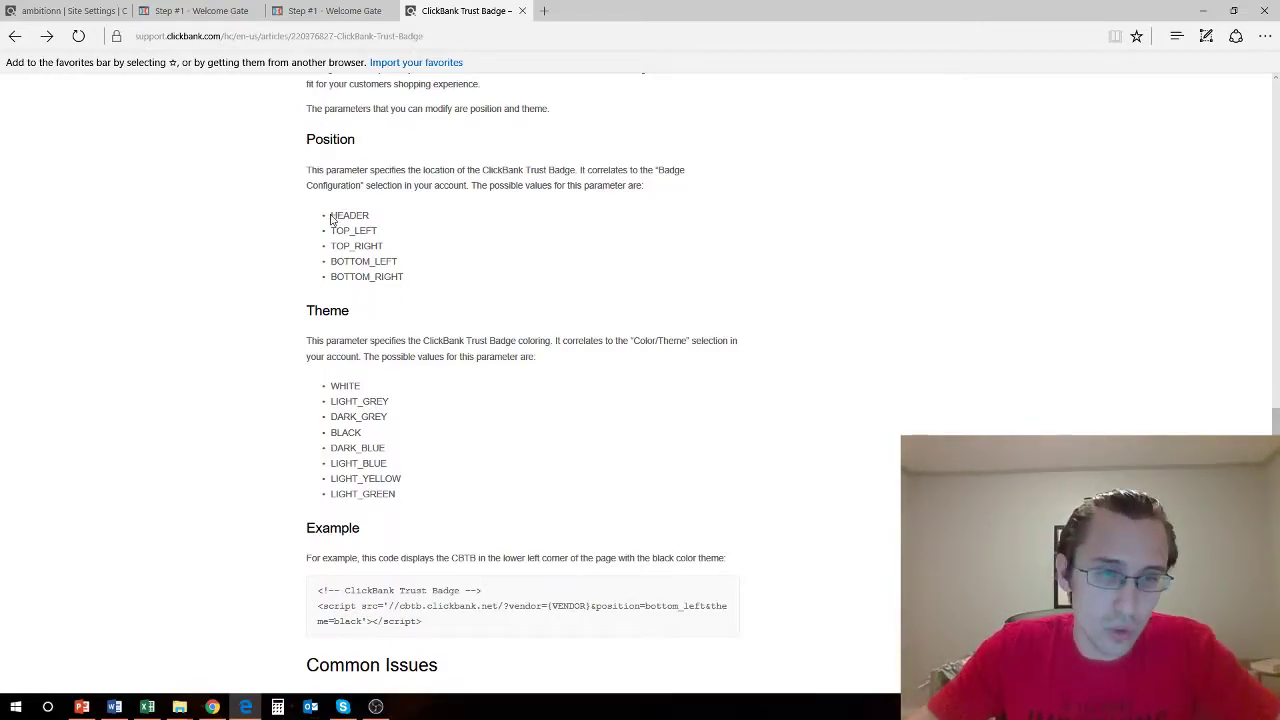
Review the Position and Theme lists and select the example's '&position=bottom_left&theme=black' parameters
drag(332, 215, 411, 279)
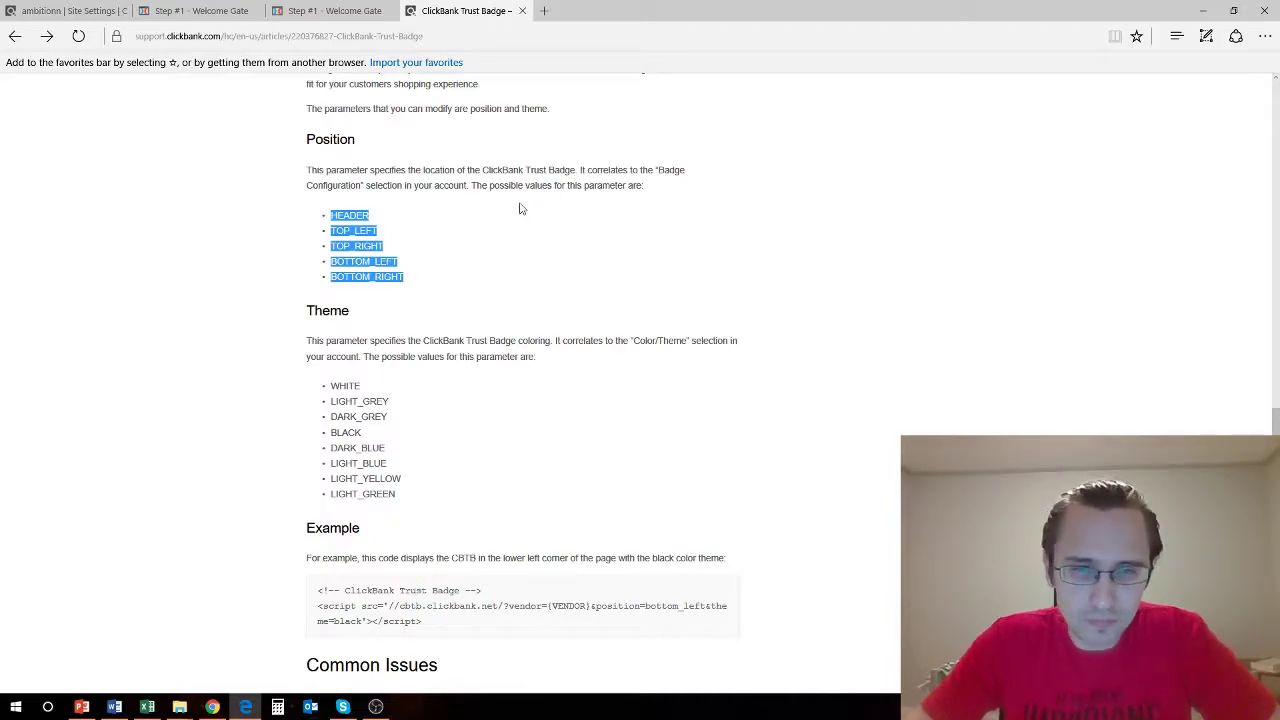
mouse_move(415, 639)
mouse_down()
mouse_move(318, 606)
mouse_move(316, 590)
mouse_up()
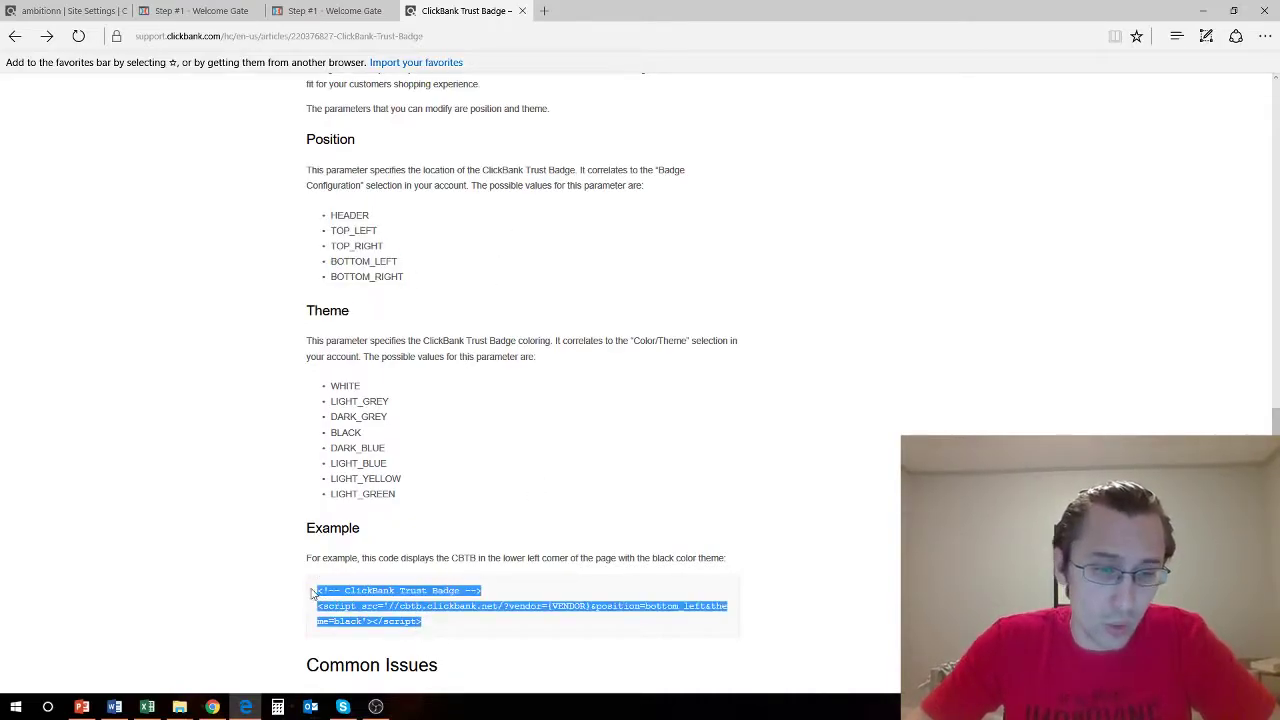
click(426, 609)
drag(331, 386, 397, 479)
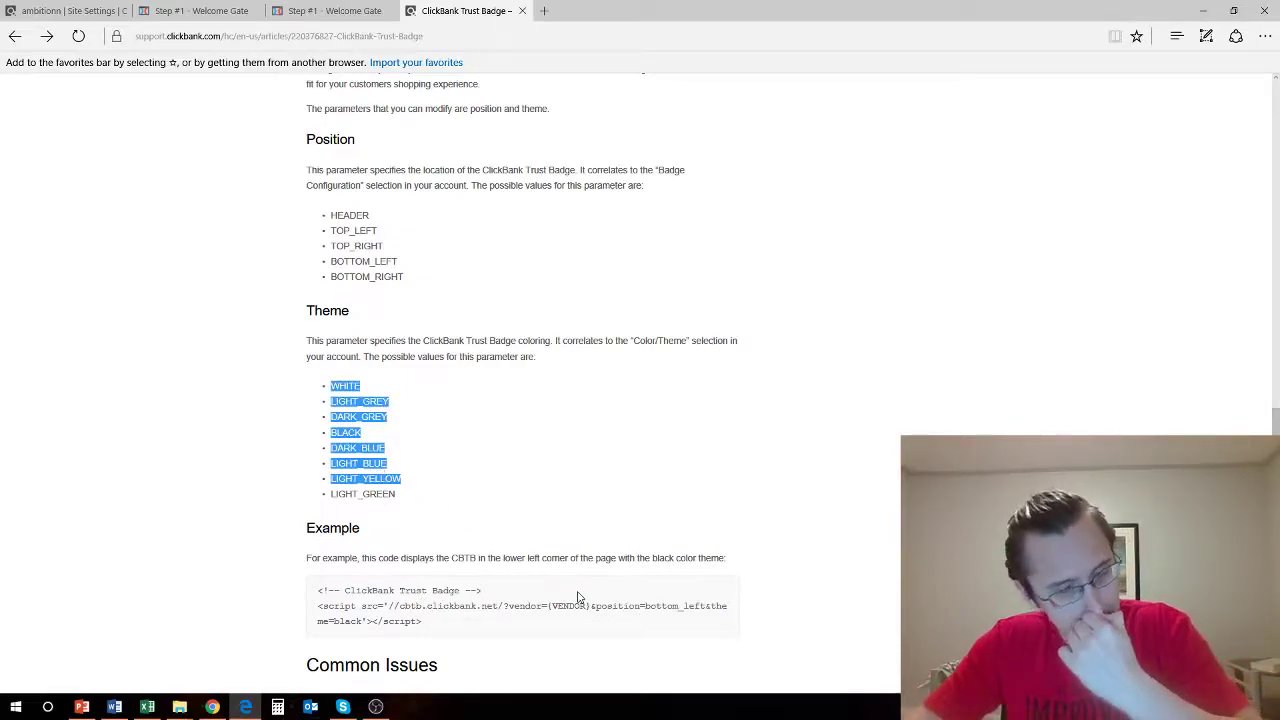
click(470, 501)
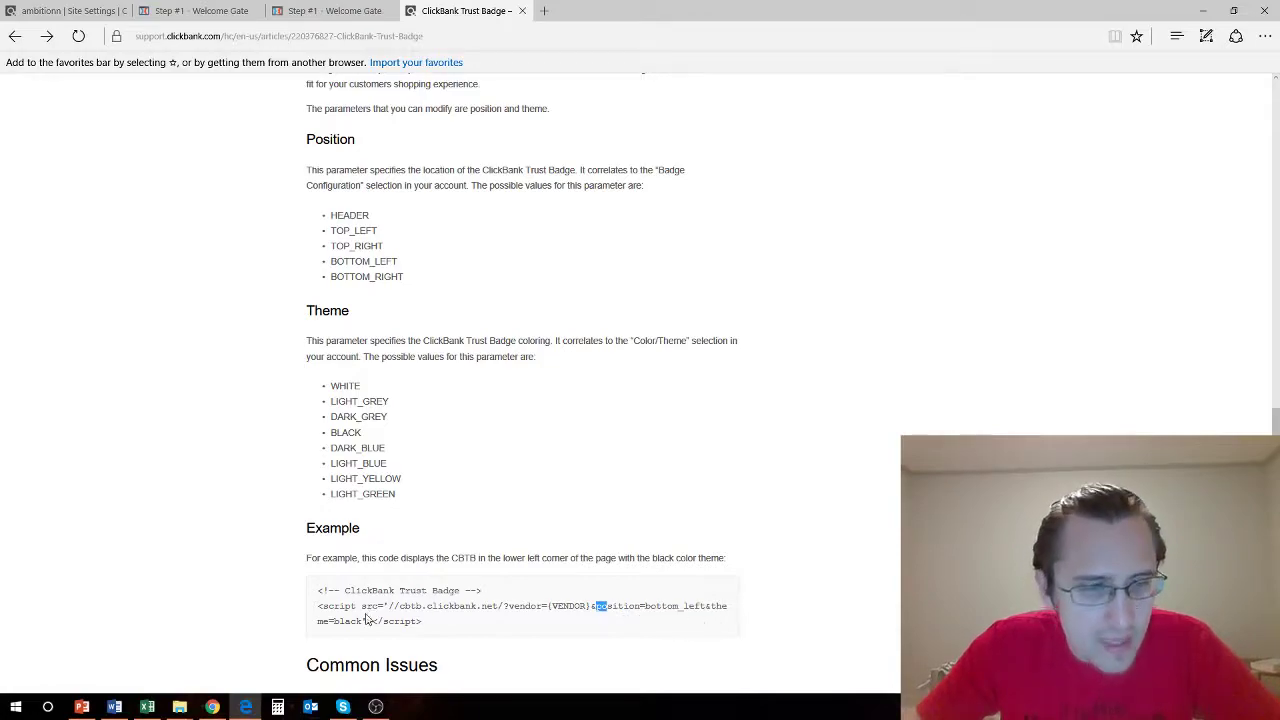
drag(590, 606, 378, 621)
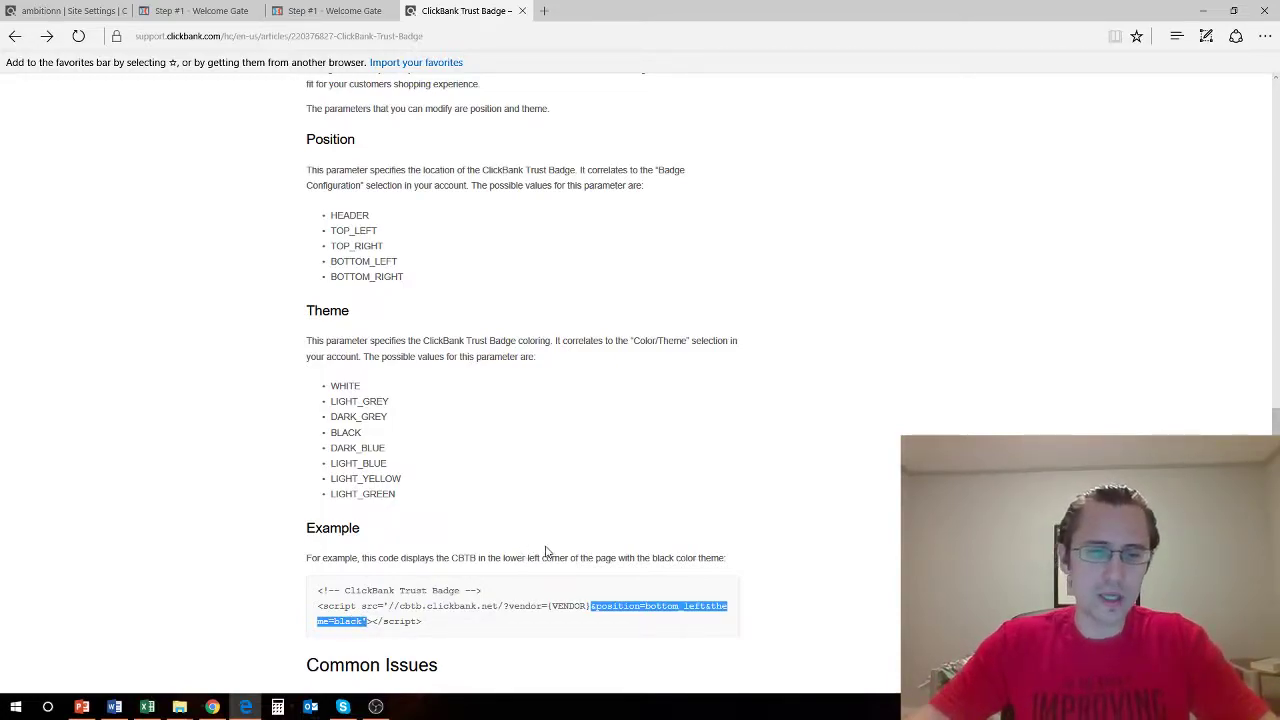
Append '&position=bottom_left&theme=black' and a closing '>' to the header tracking badge script
click(375, 12)
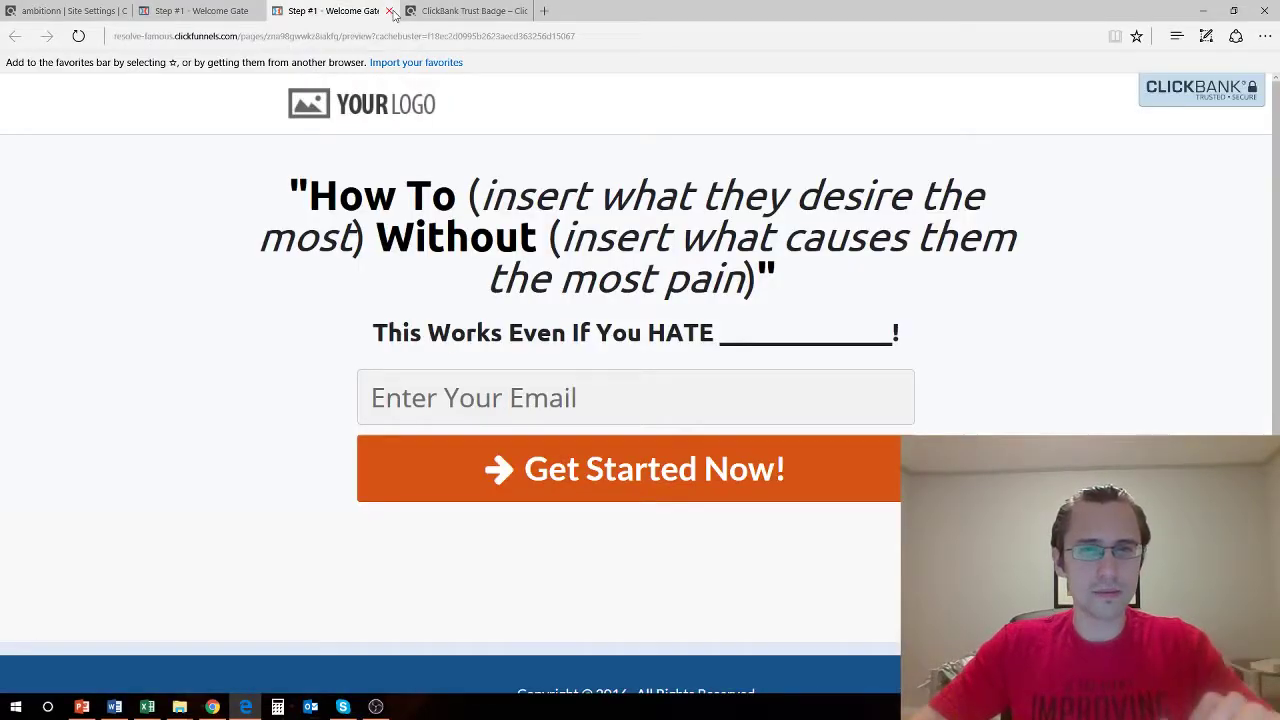
click(390, 12)
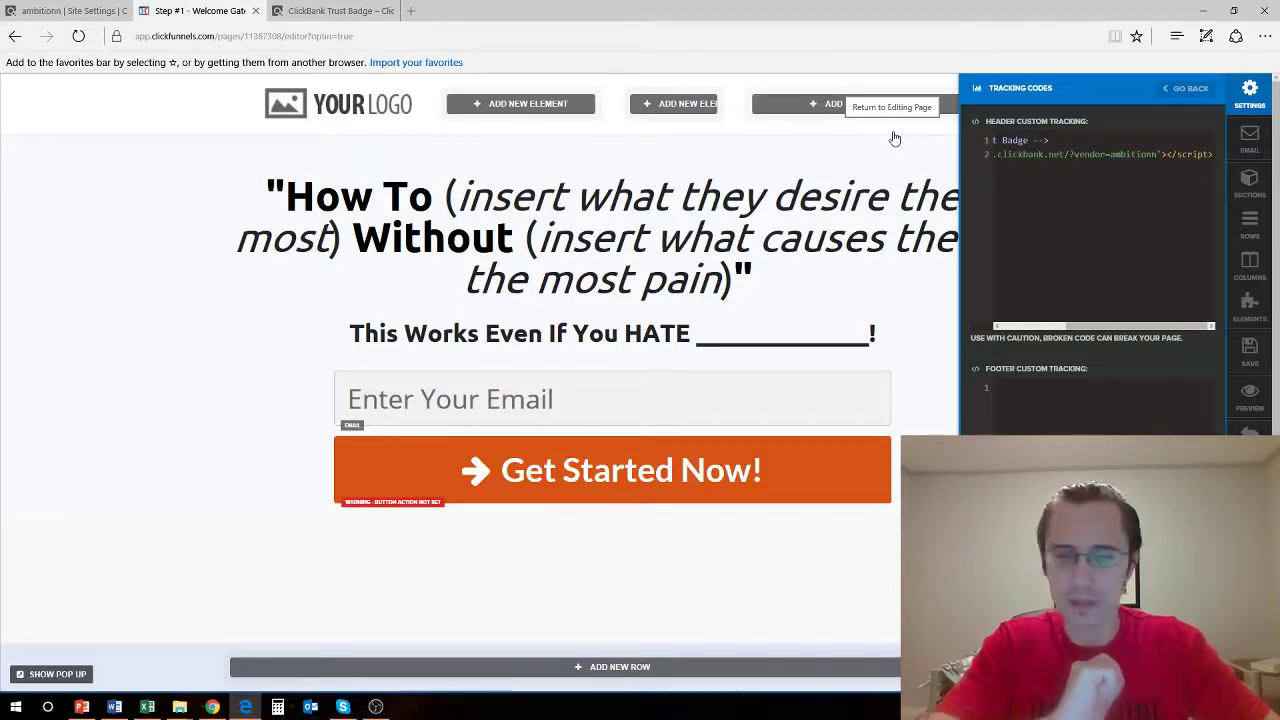
text(&position=bottom_left&theme=black)
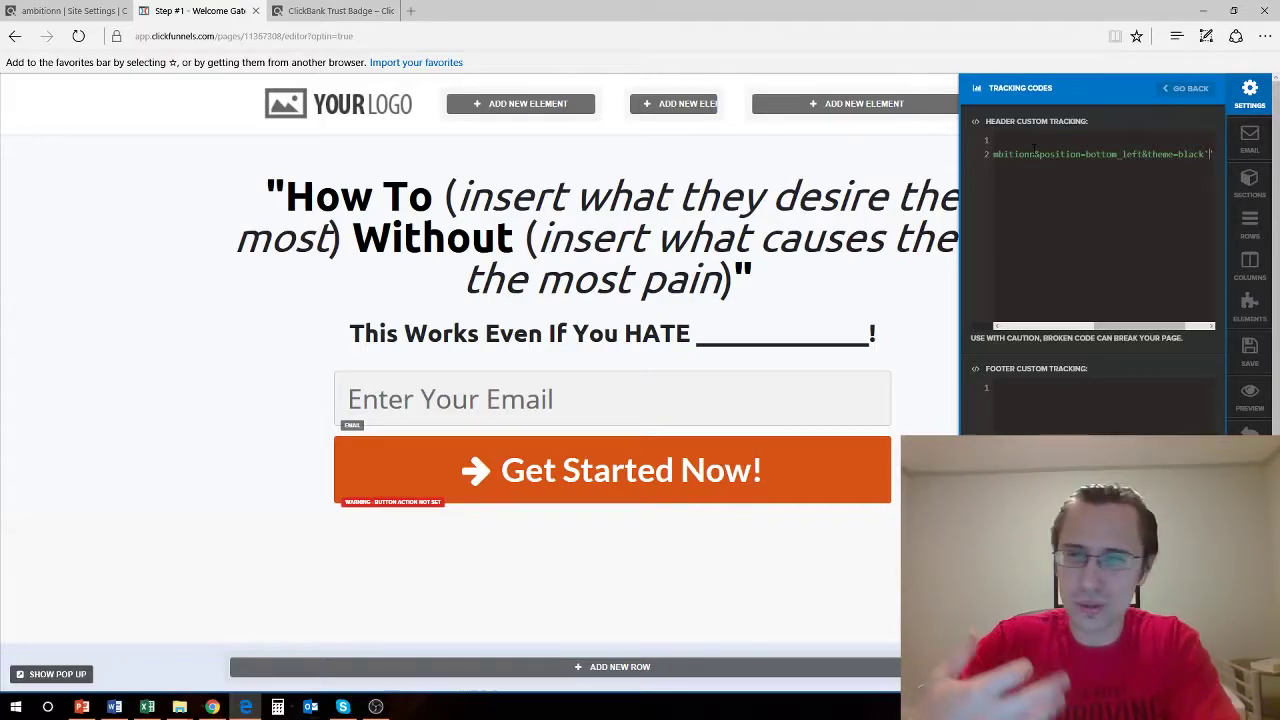
text(>)
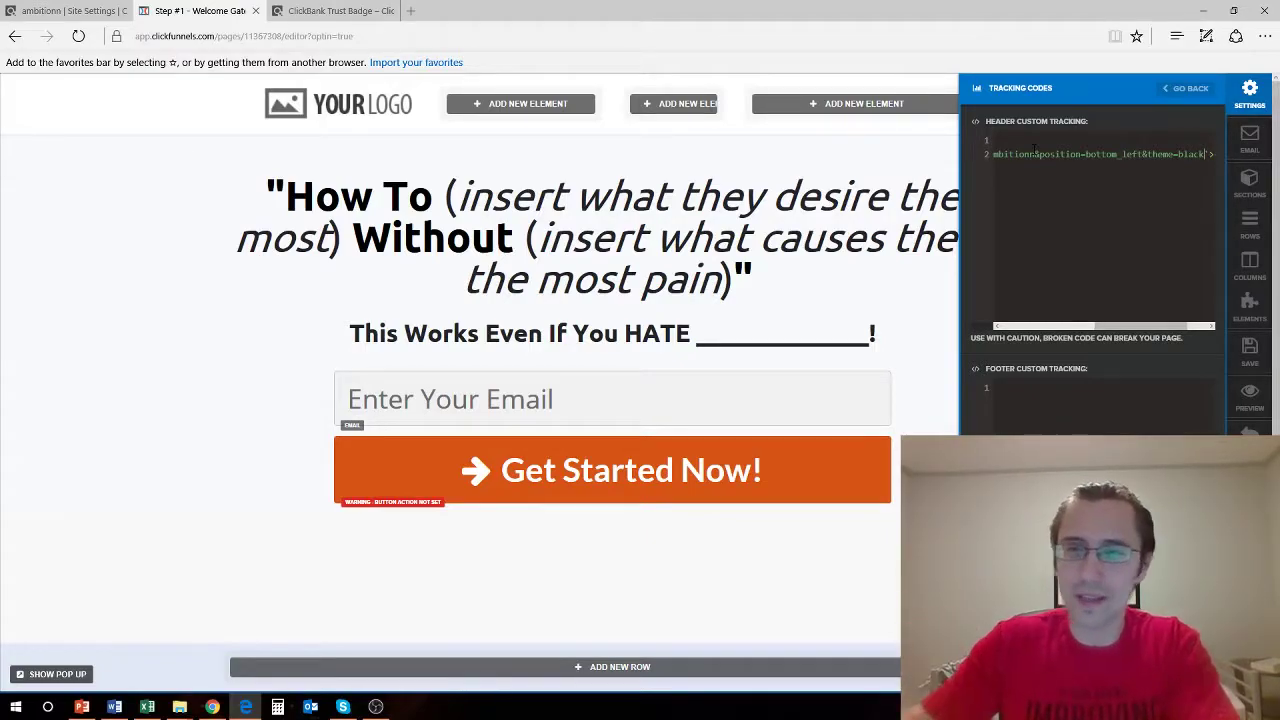
key(ctrl+a)
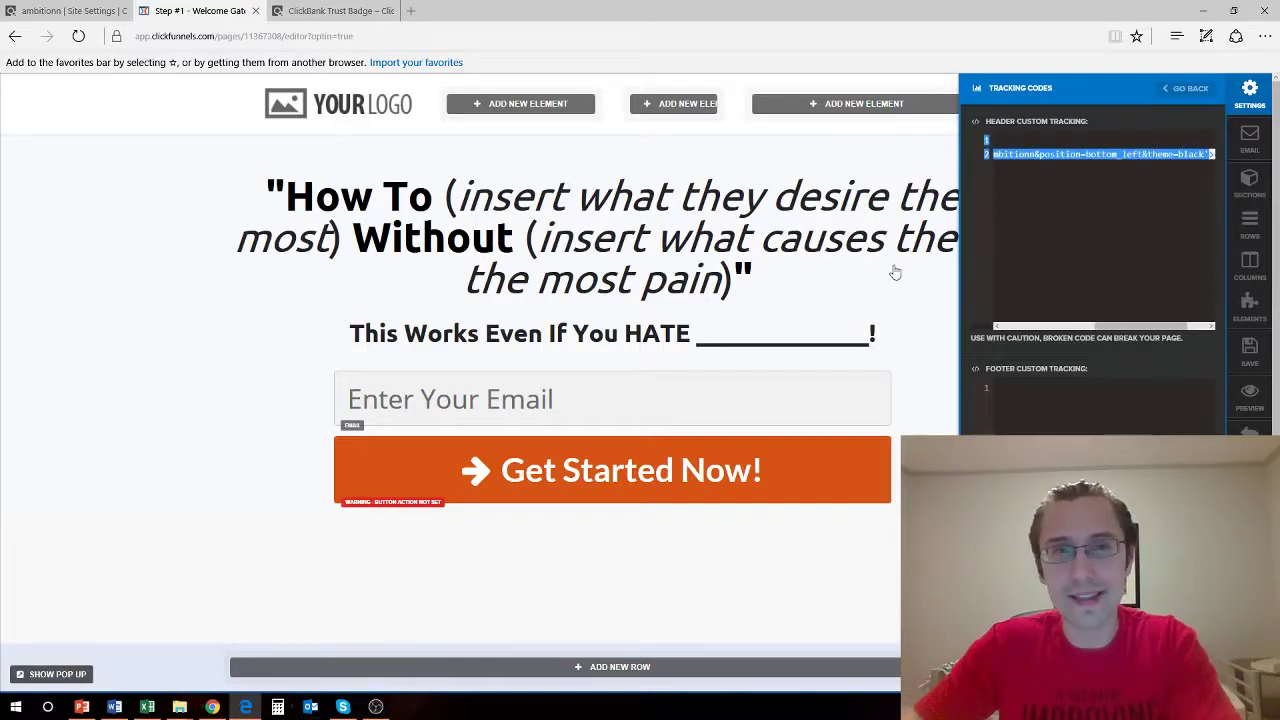
key(ctrl+Tab)
click(596, 607)
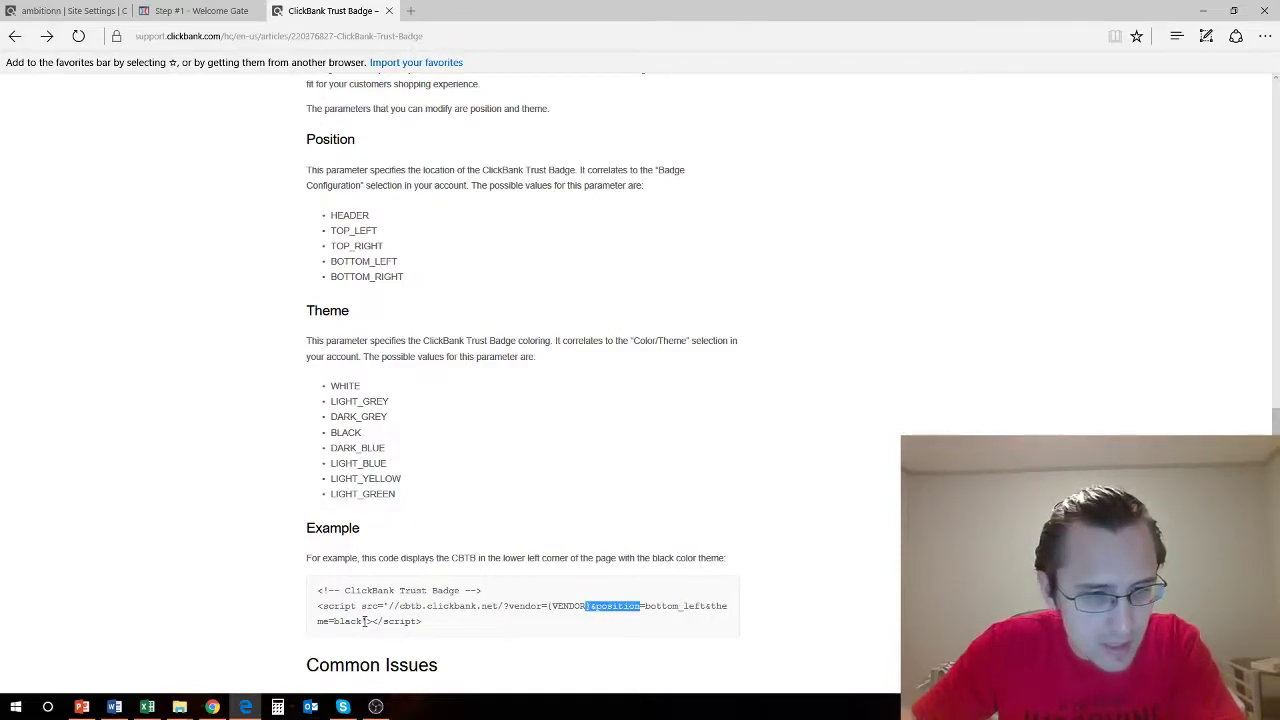
Check the header script's parameters against the article's BOTTOM_LEFT position value
drag(366, 621, 327, 621)
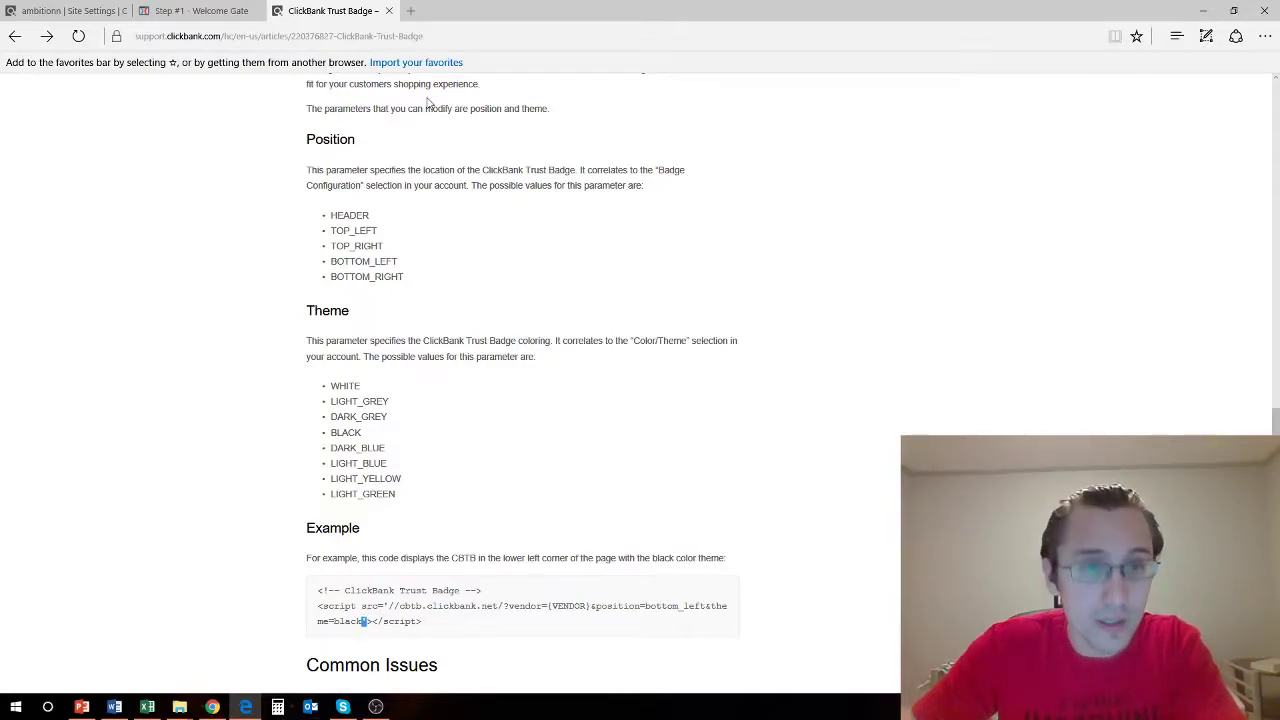
click(198, 10)
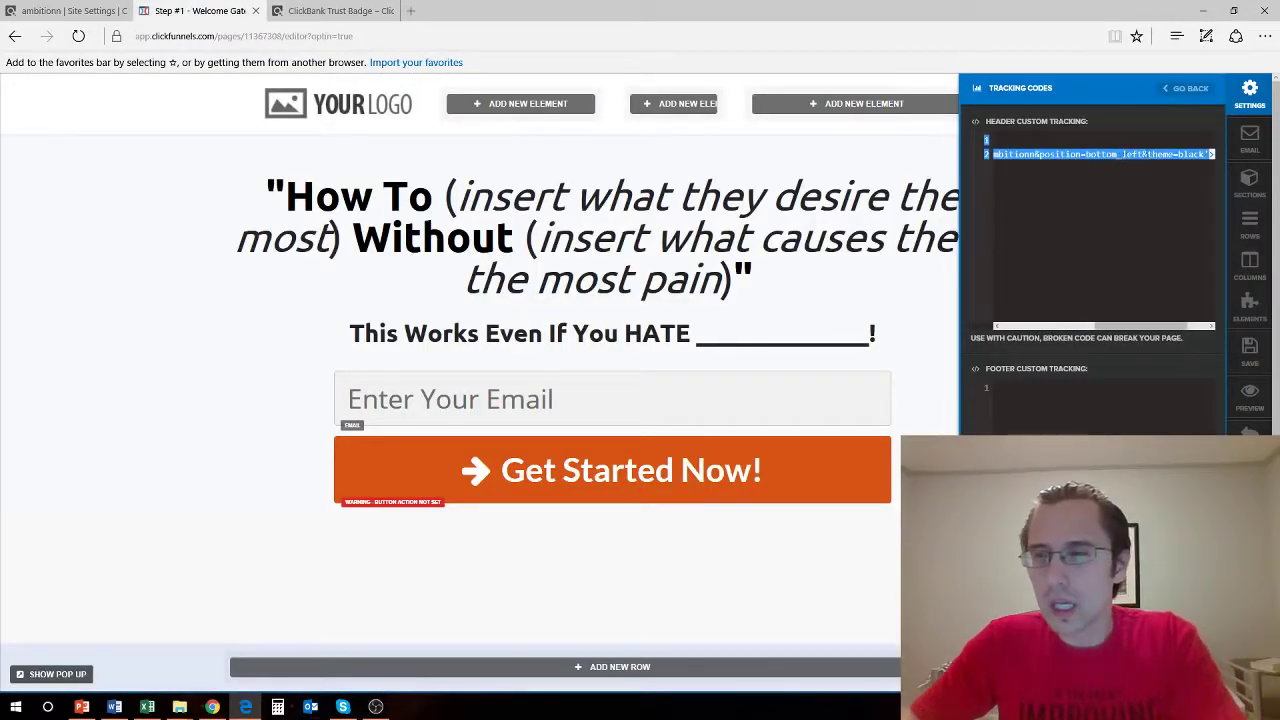
mouse_move(1120, 326)
mouse_down()
mouse_move(1138, 328)
mouse_move(1110, 333)
mouse_up()
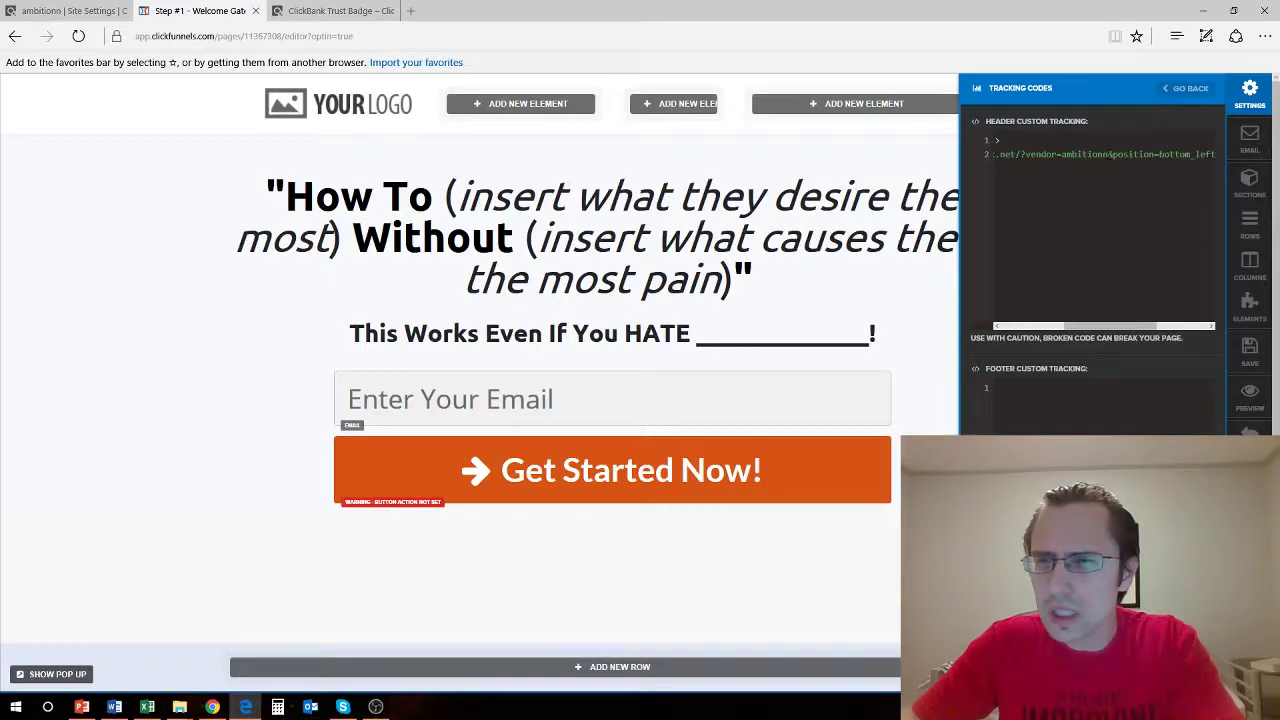
drag(1093, 328, 1143, 325)
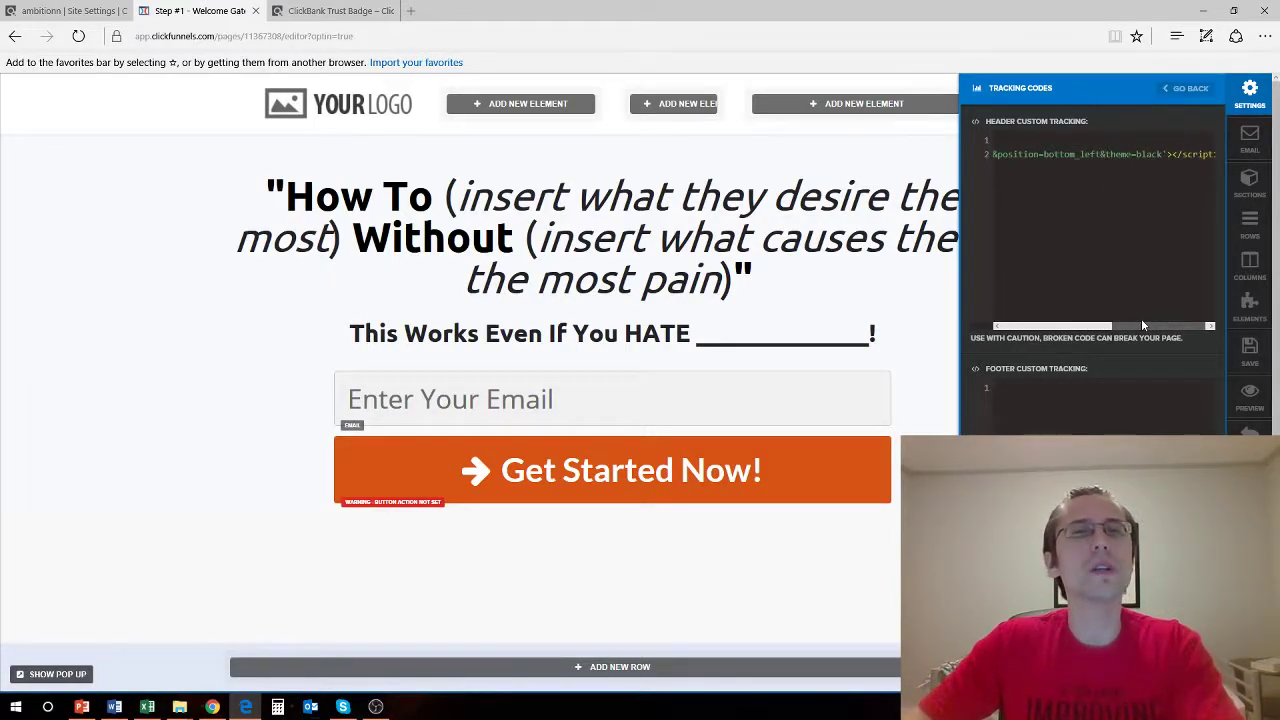
mouse_move(1142, 323)
mouse_down()
mouse_move(1097, 325)
mouse_move(1148, 325)
mouse_up()
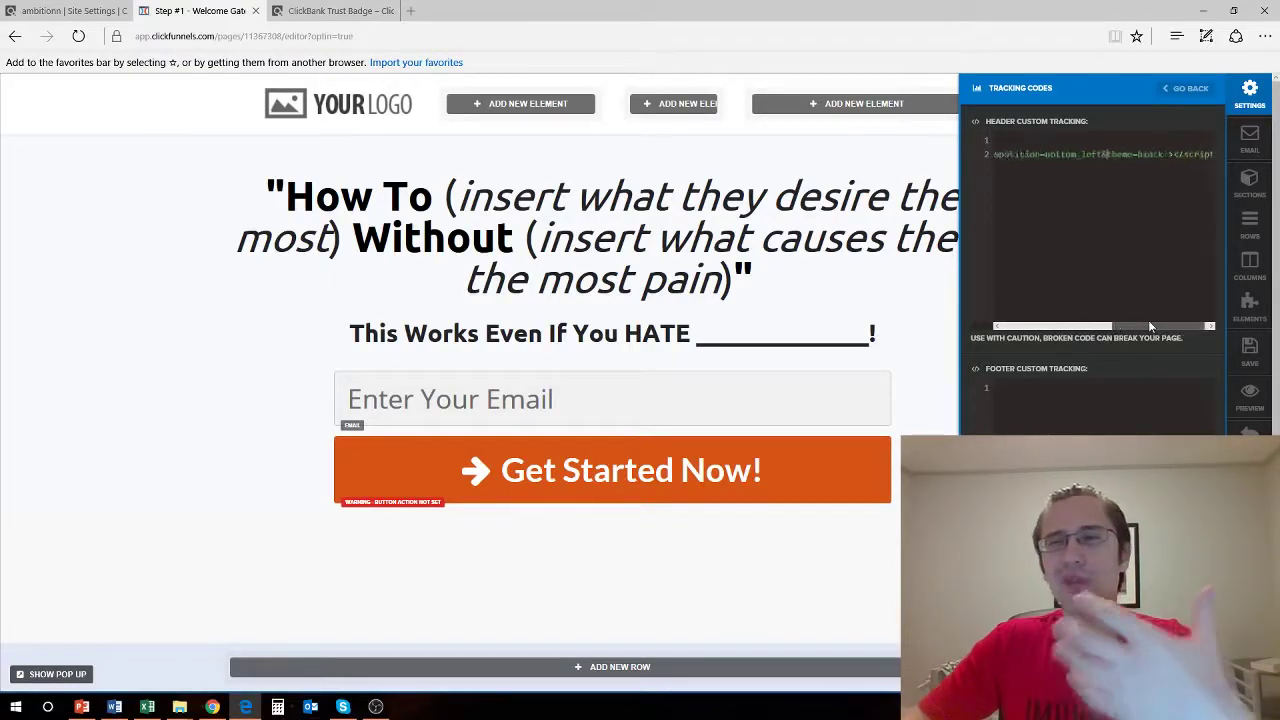
click(398, 10)
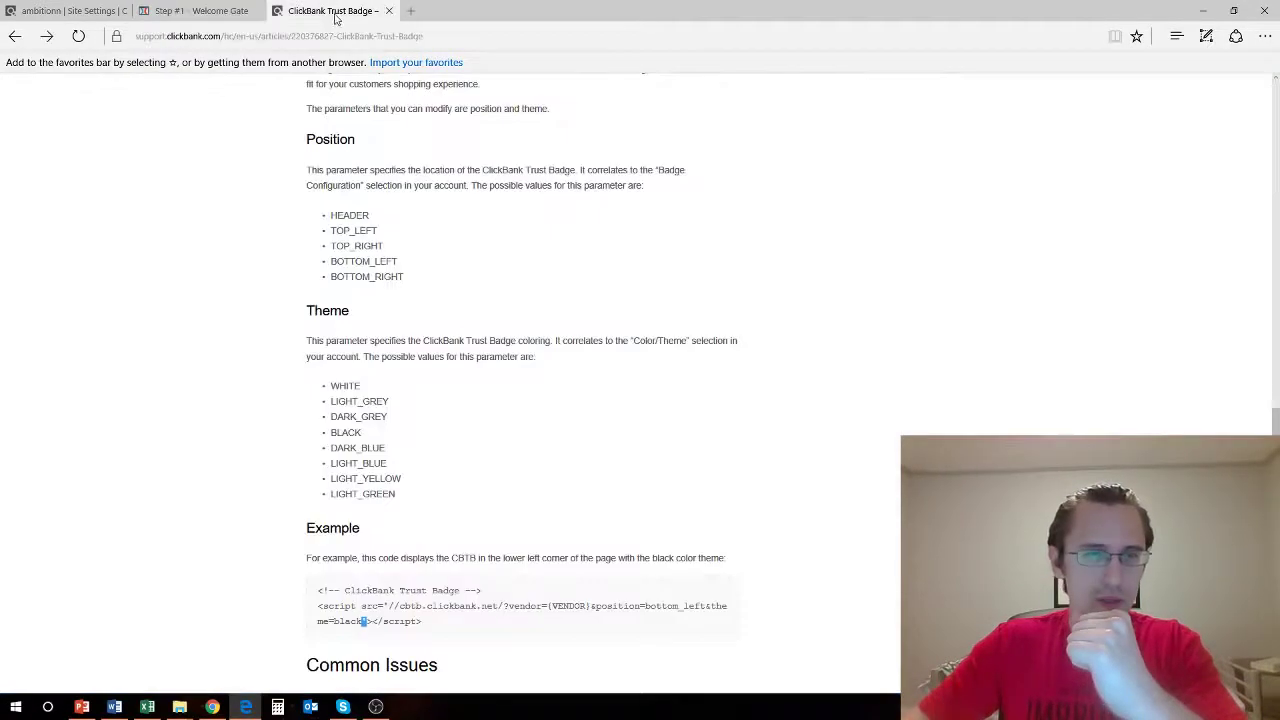
double_click(344, 262)
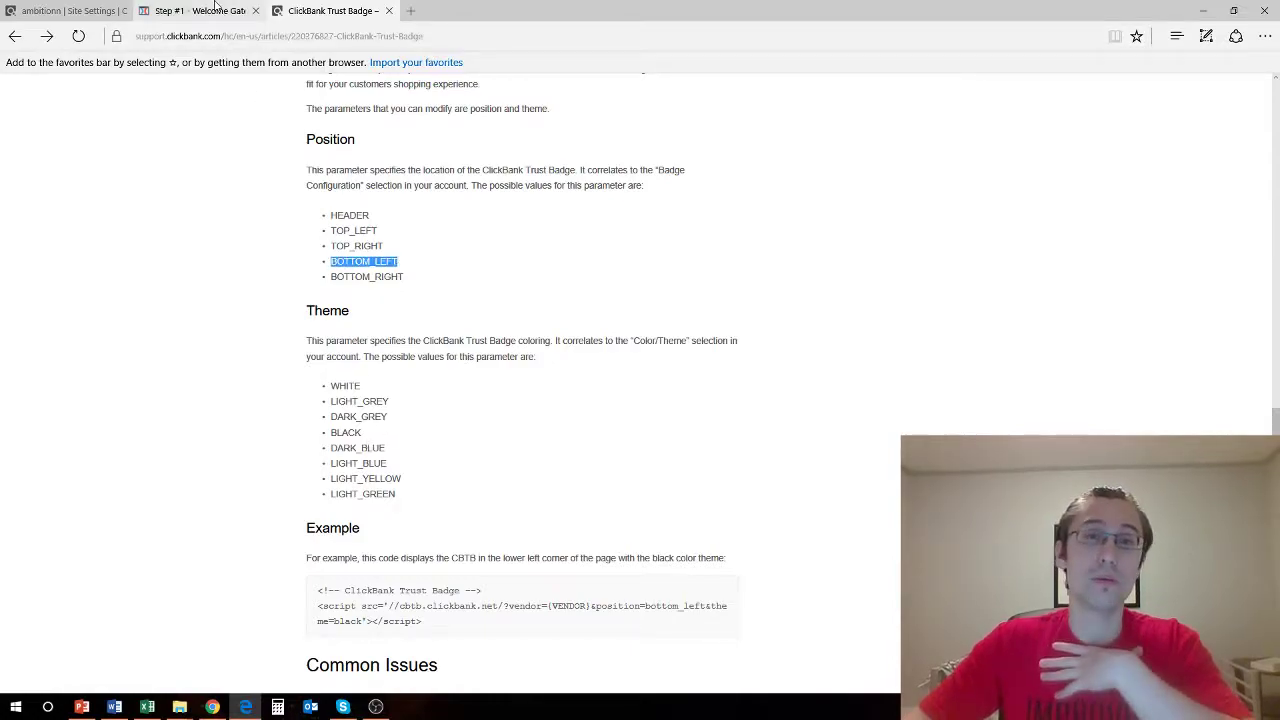
click(215, 8)
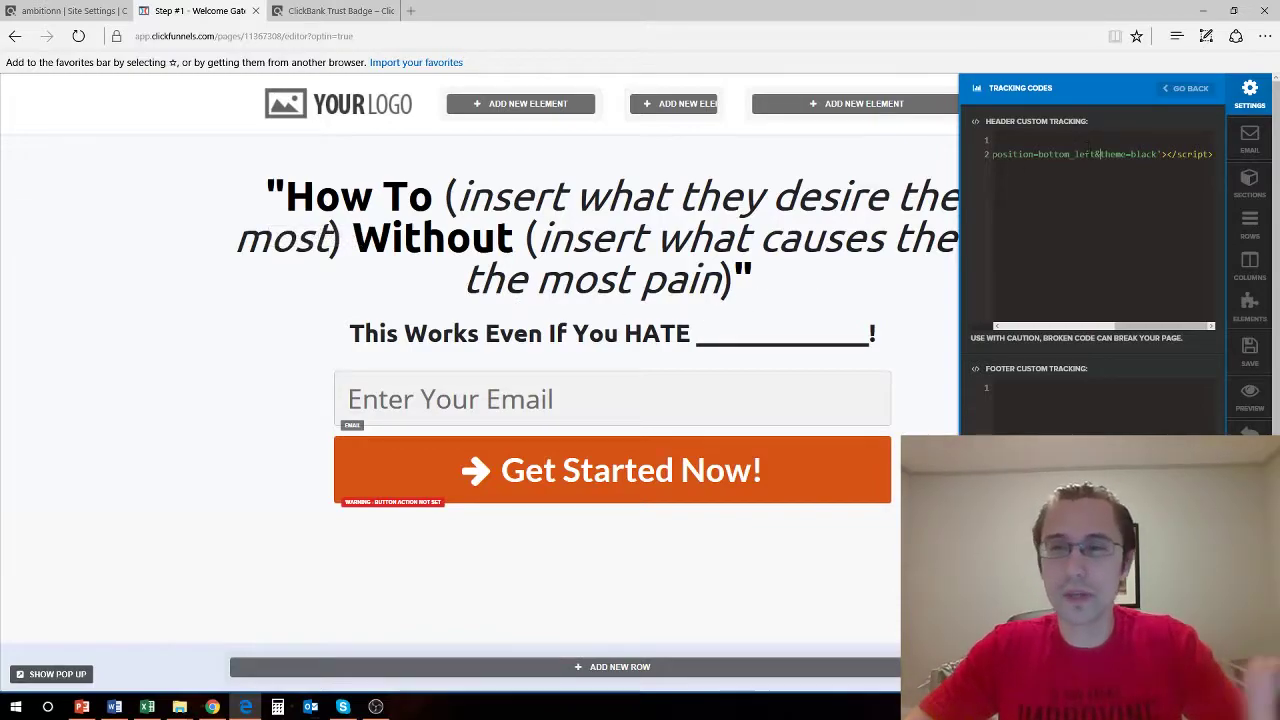
Set the position value in the header badge script URL to bottom_left, keeping the black theme
key(Left)
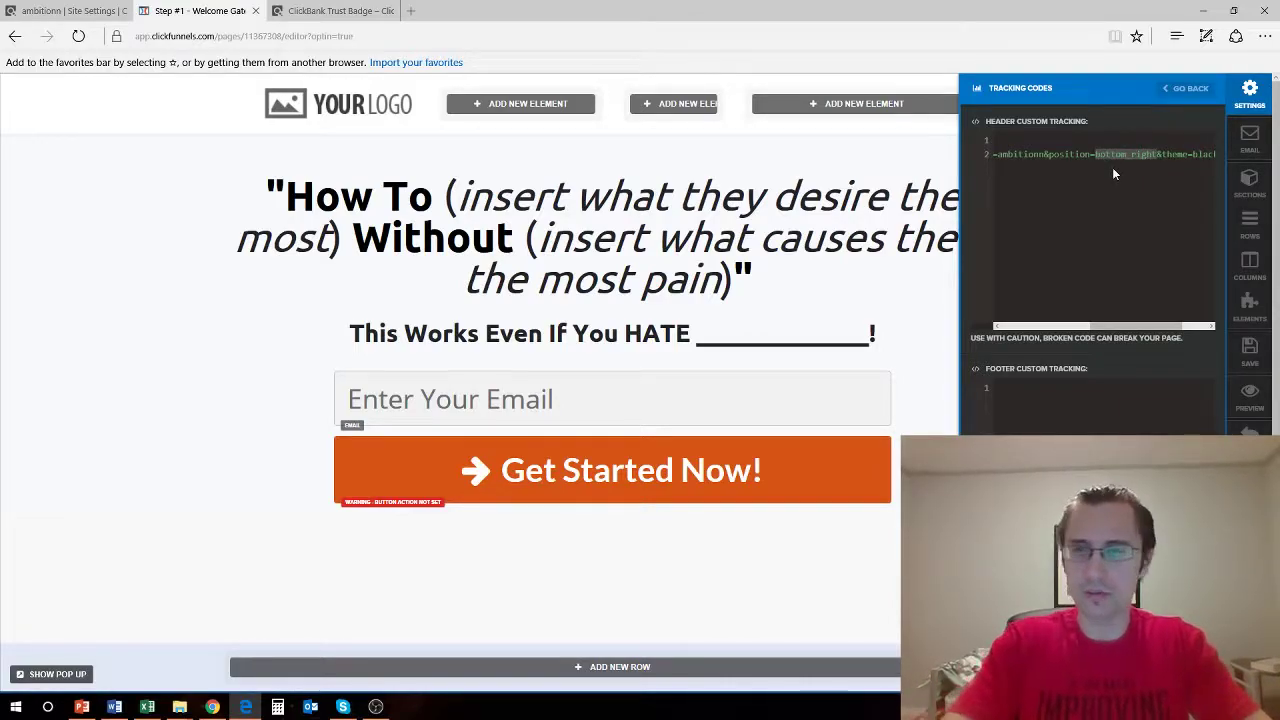
text(bottom_)
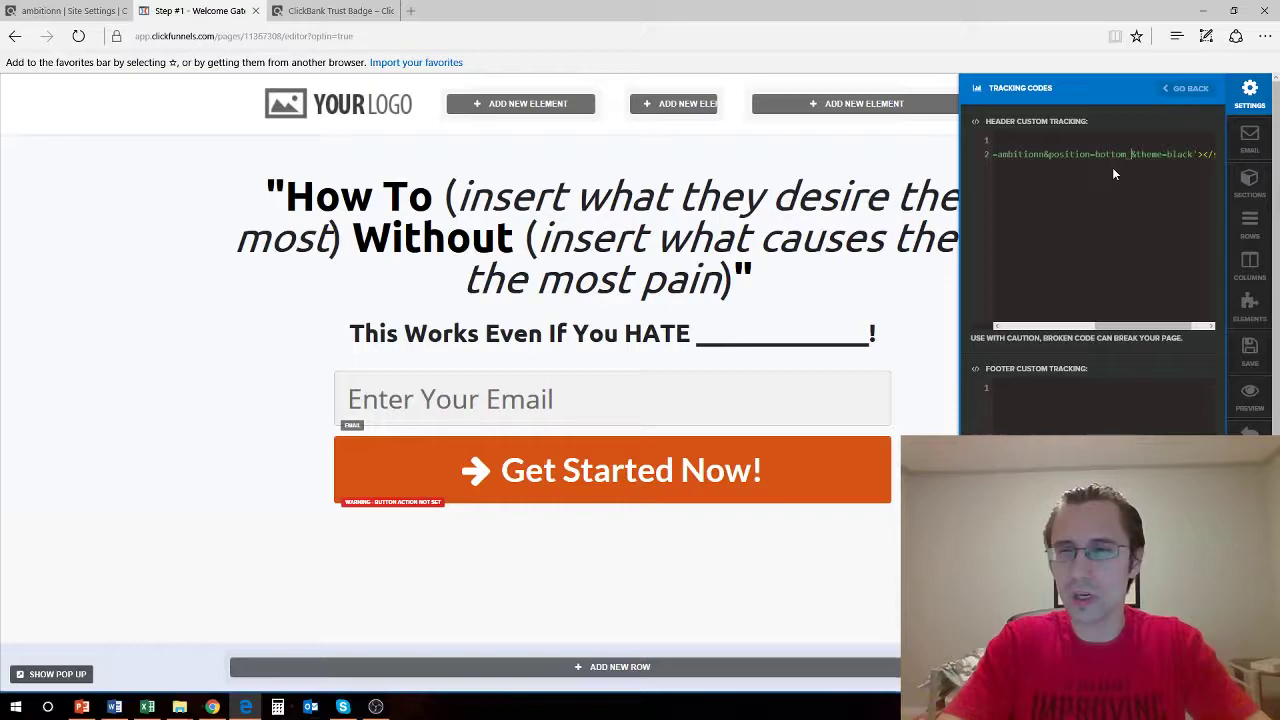
text(left)
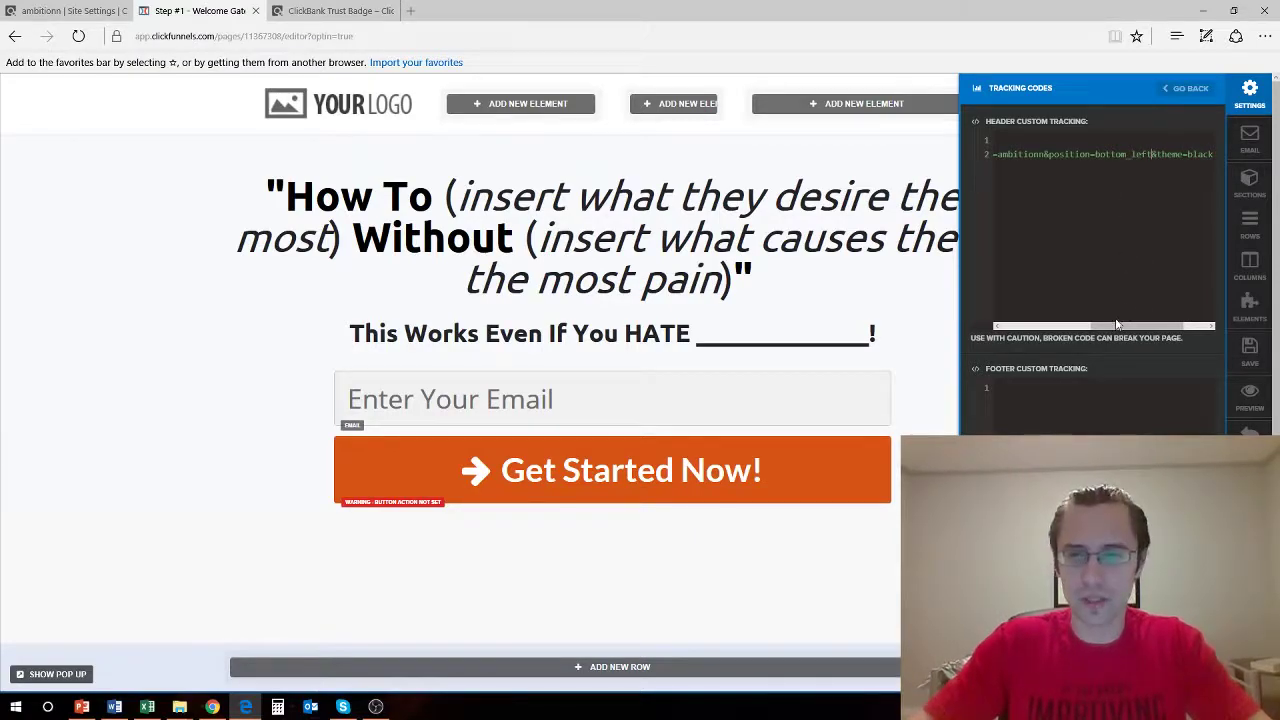
drag(1117, 323, 1147, 321)
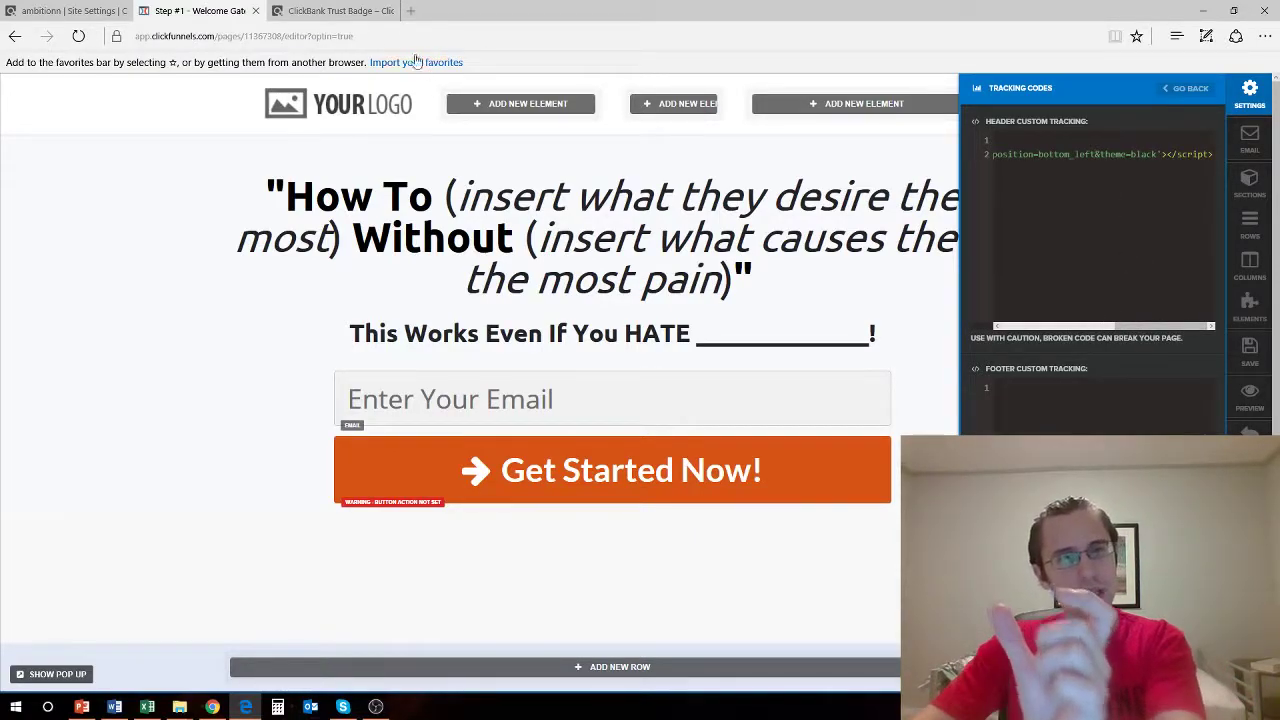
Look up the LIGHT_GREEN theme value in the ClickBank Trust Badge article, then return to ClickFunnels
click(338, 11)
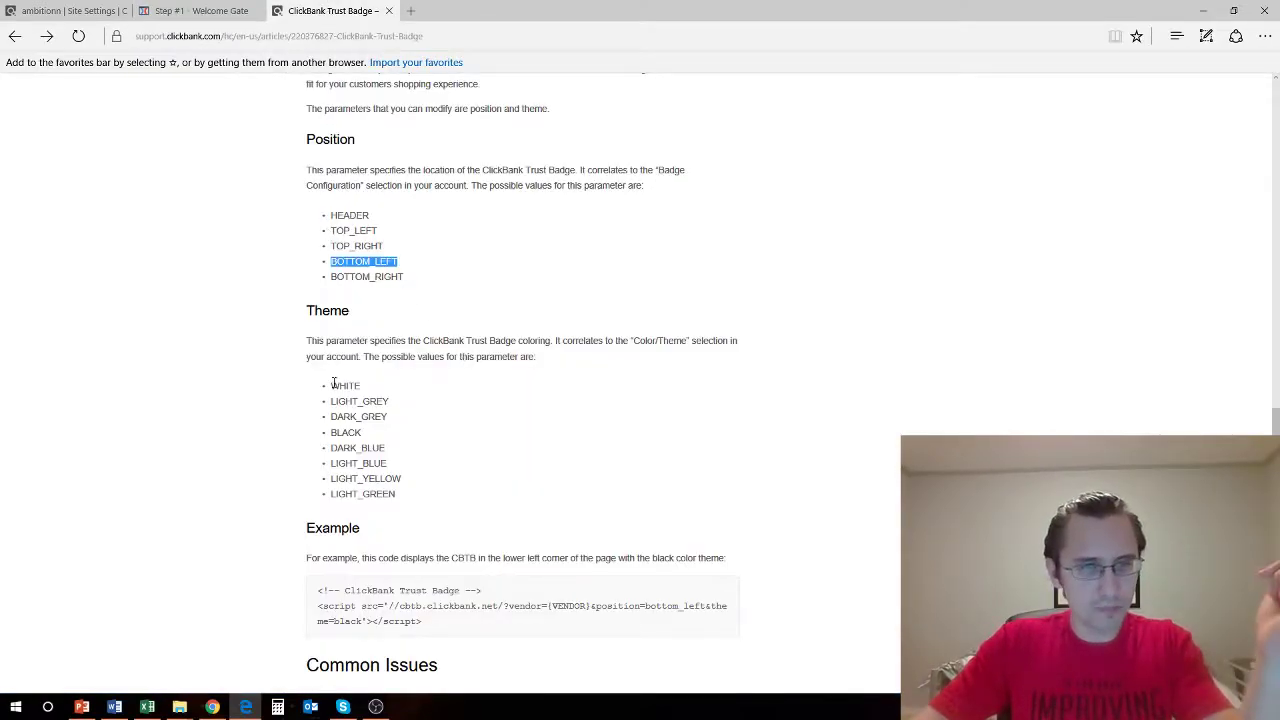
drag(337, 386, 367, 497)
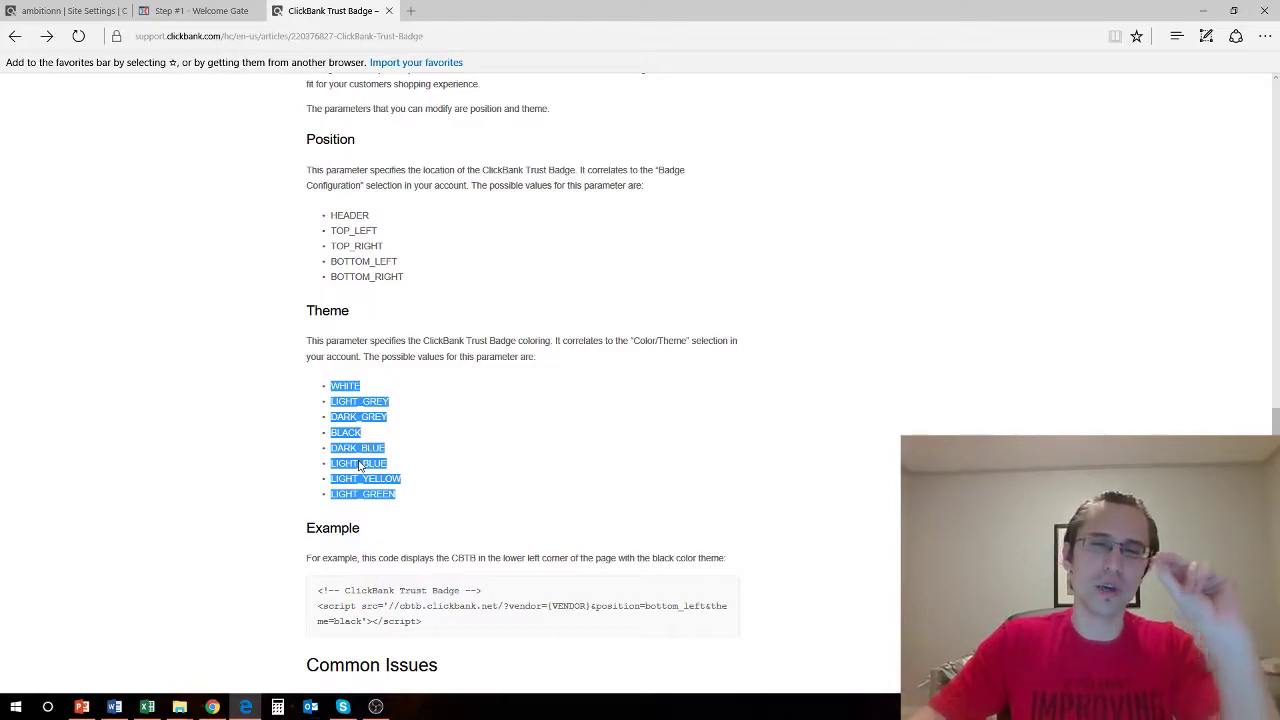
click(348, 406)
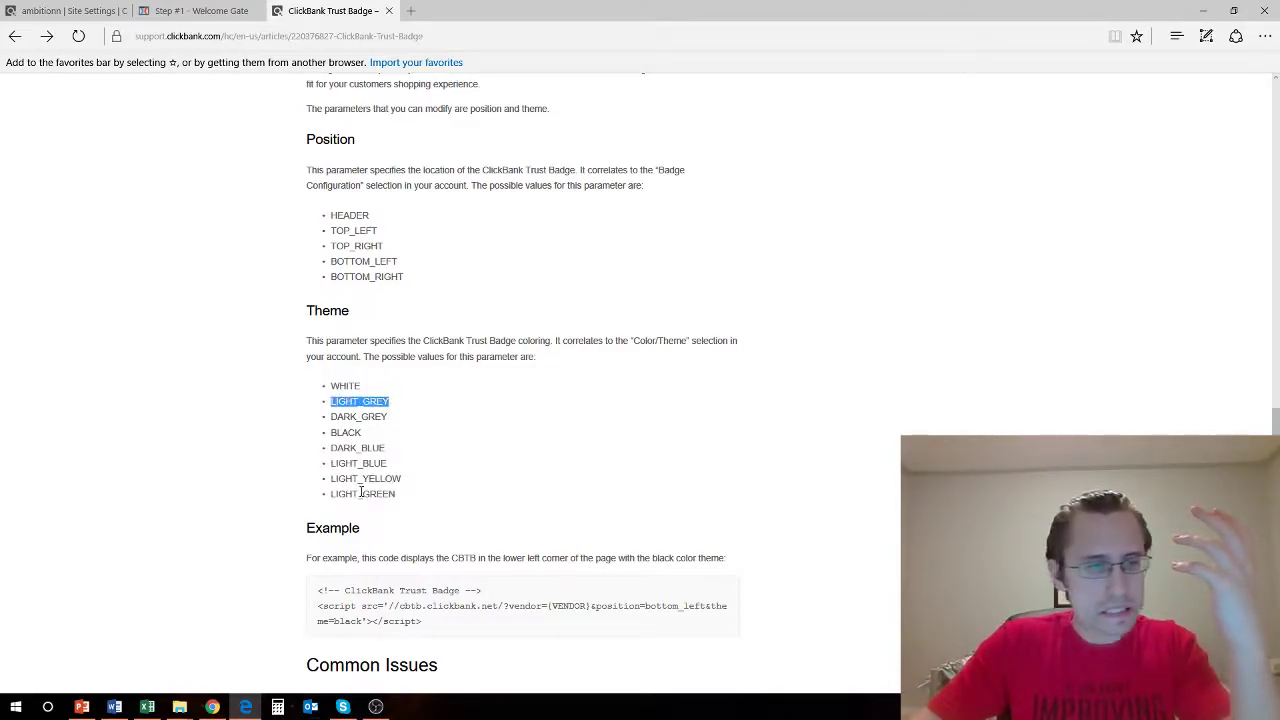
drag(330, 494, 392, 495)
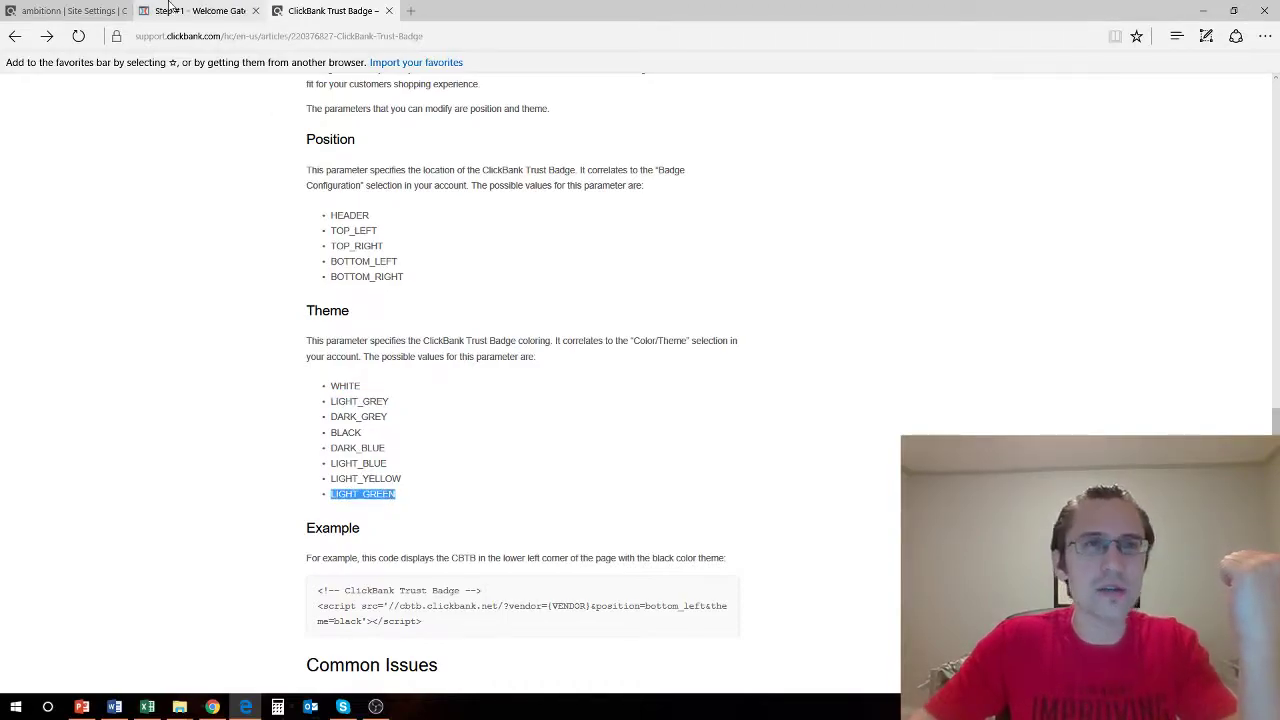
key(ctrl+shift+Tab)
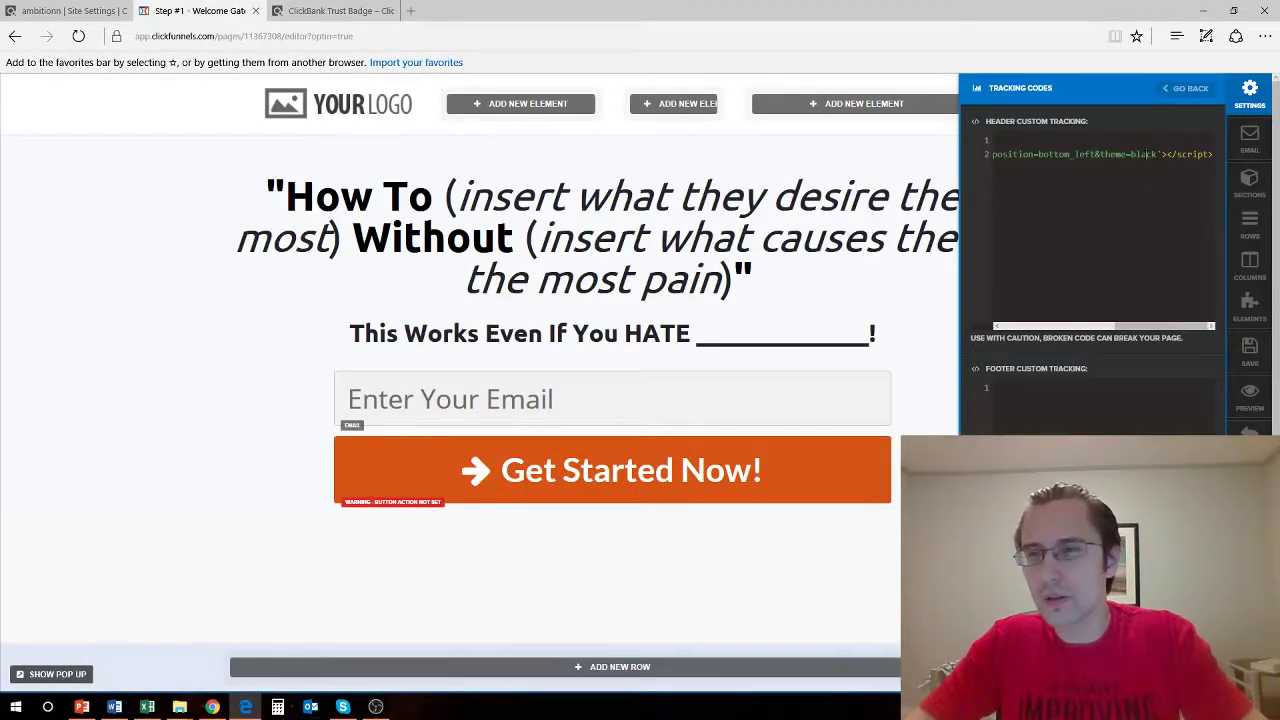
Change the badge script to theme=light_green, preview the page and expand the badge
text(light_green)
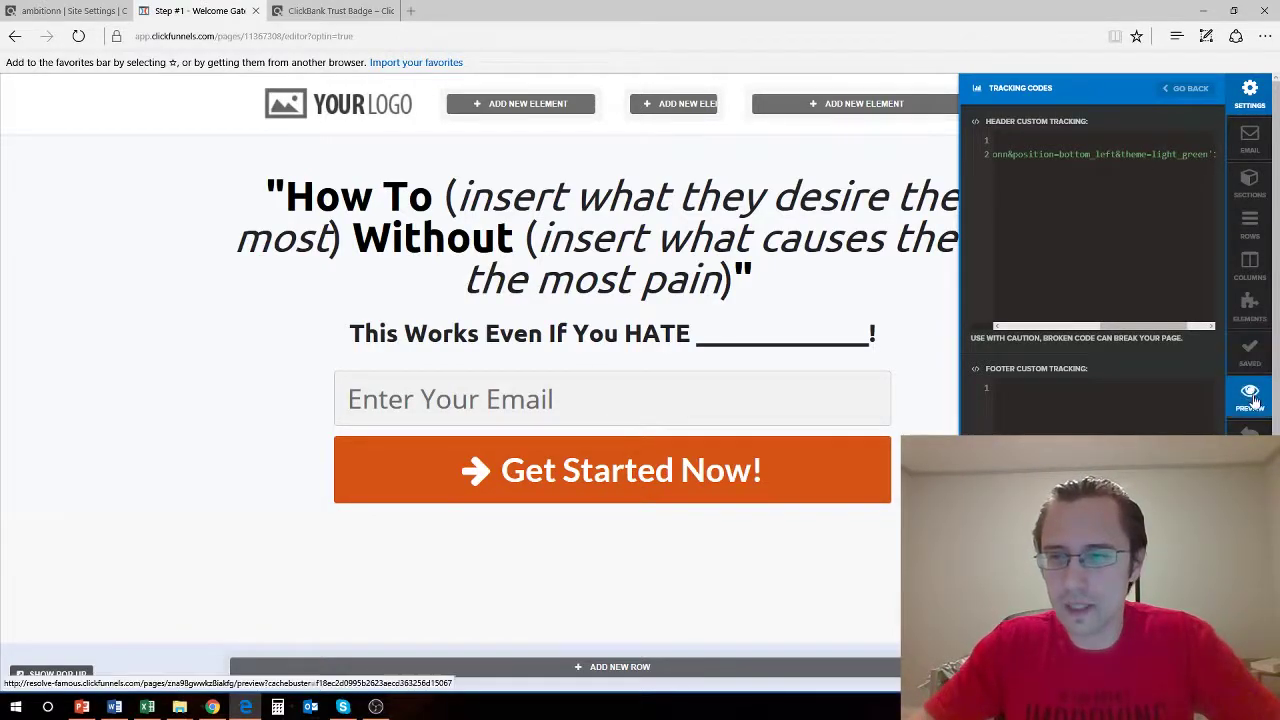
click(1250, 396)
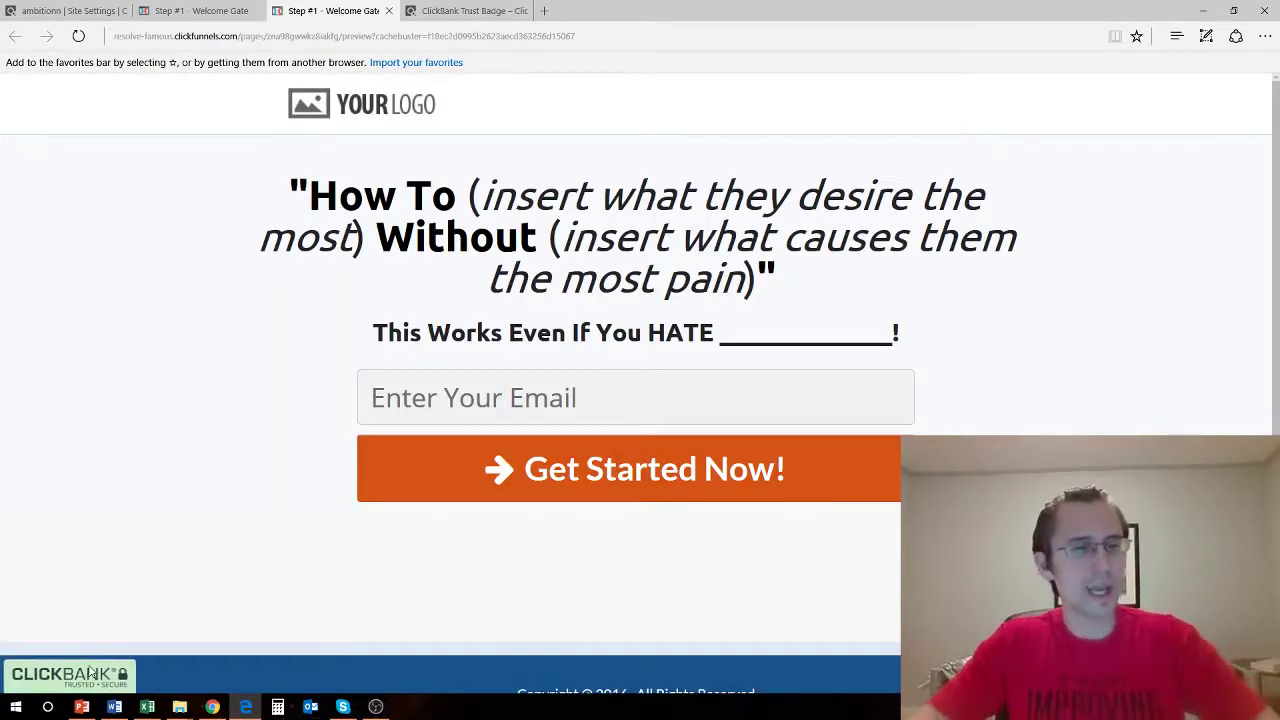
click(90, 676)
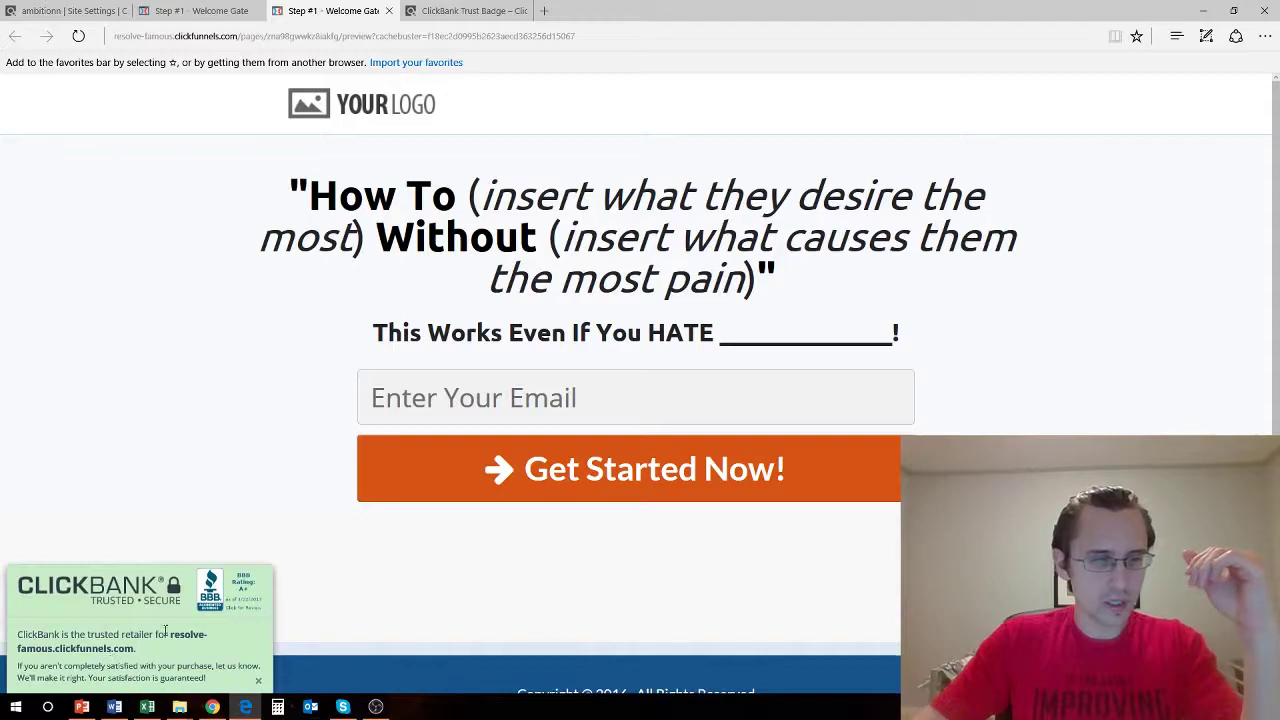
Check the badge's BBB rating page, collapse the badge and scroll the preview
click(228, 592)
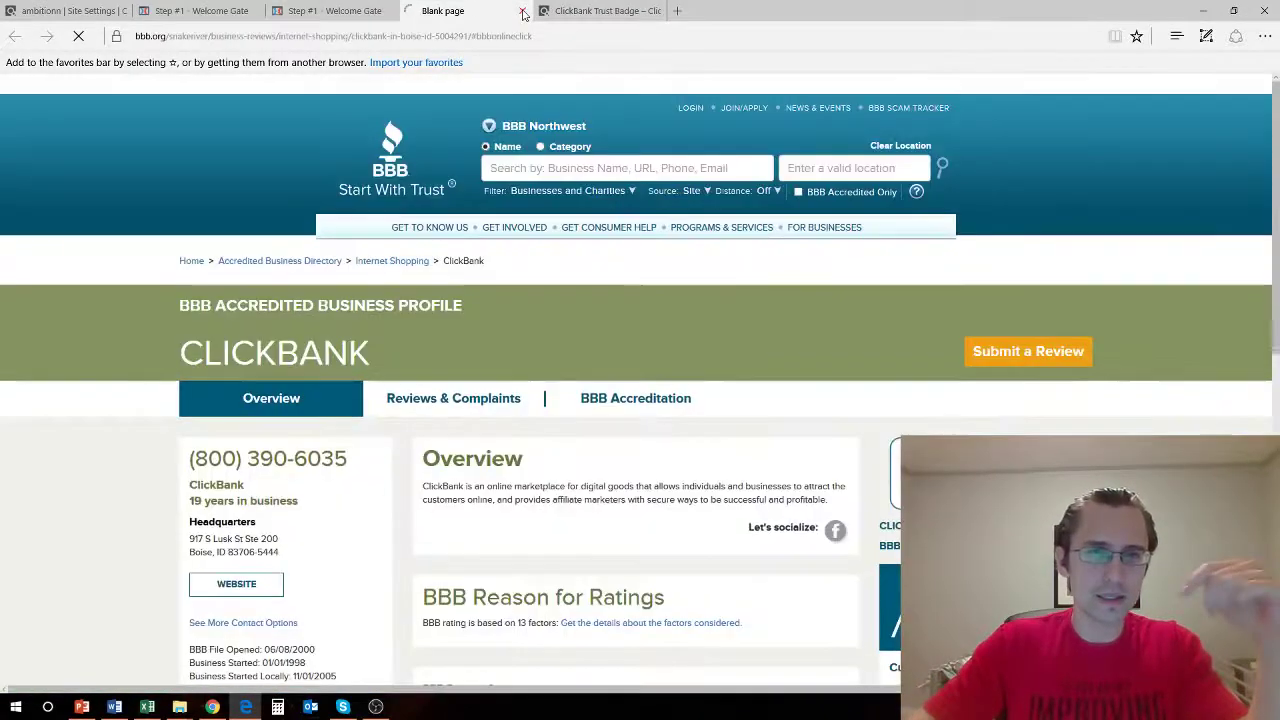
click(523, 11)
click(118, 597)
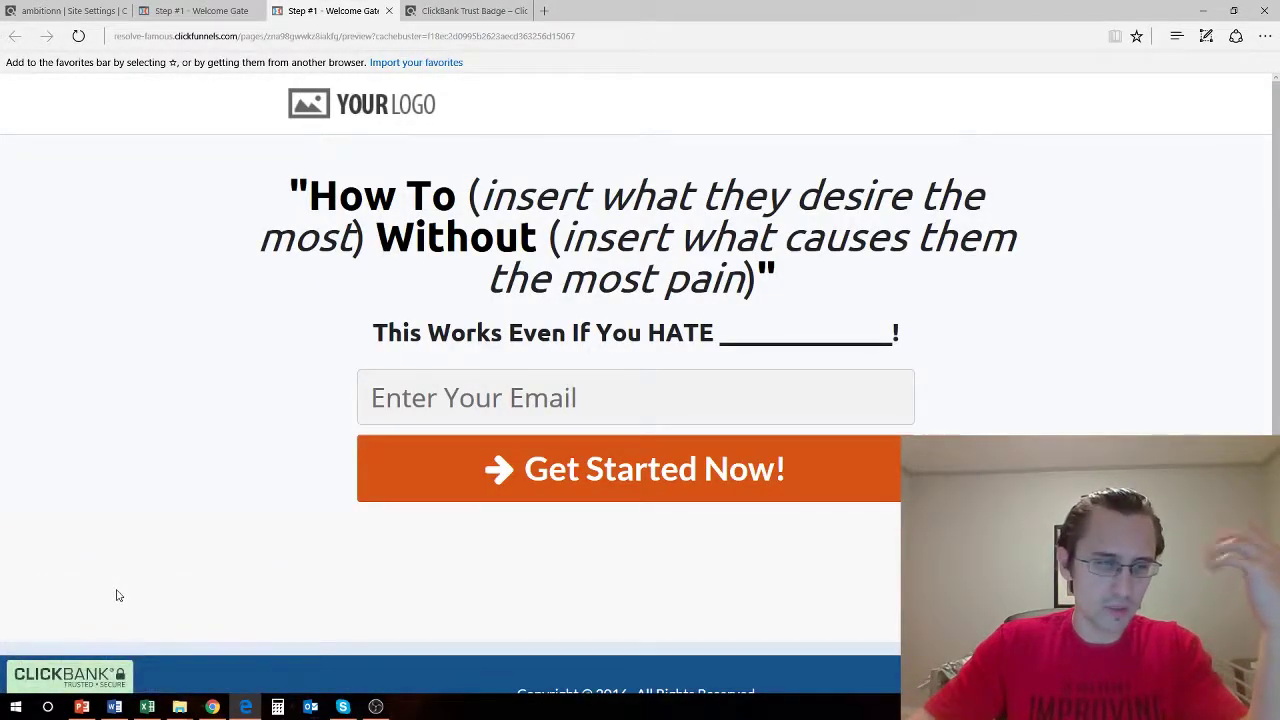
scroll(183, 531, down, 1)
scroll(185, 535, up, 1)
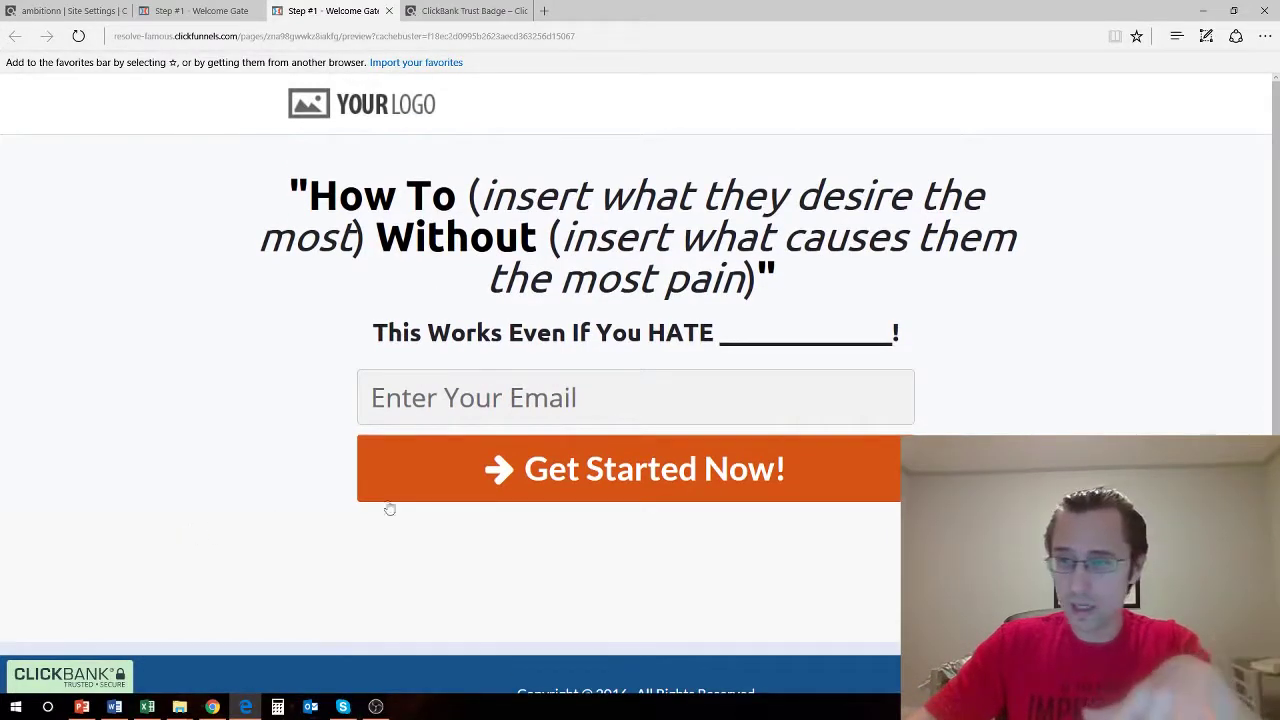
scroll(1276, 300, down, 1)
scroll(1276, 300, up, 1)
scroll(1276, 300, down, 1)
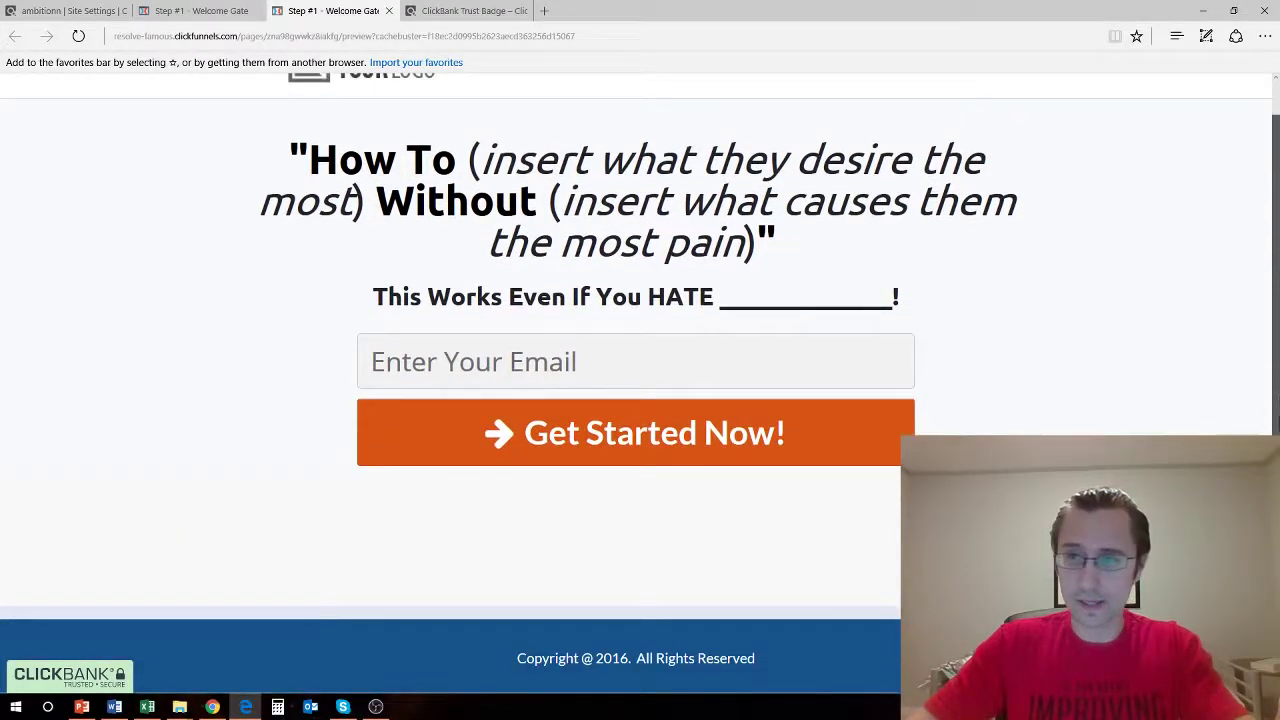
scroll(1277, 280, up, 1)
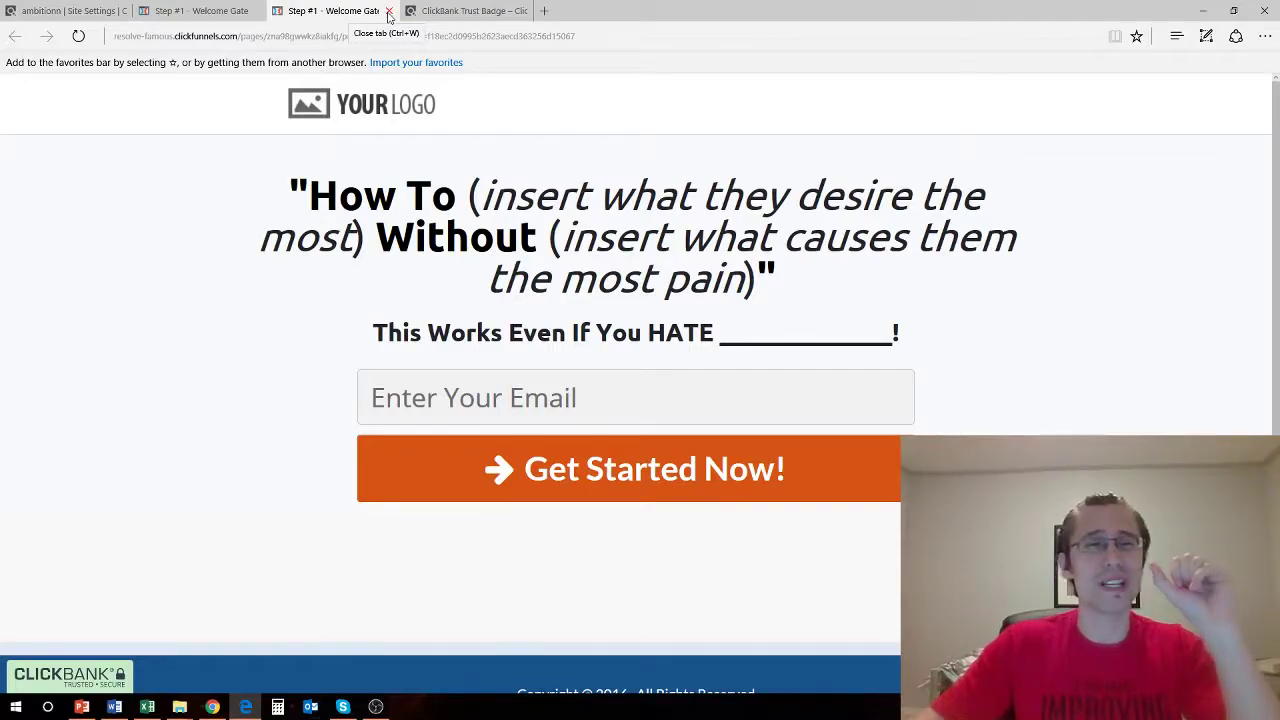
Close the page preview and the Tracking Codes panel, returning to the page editor
click(388, 11)
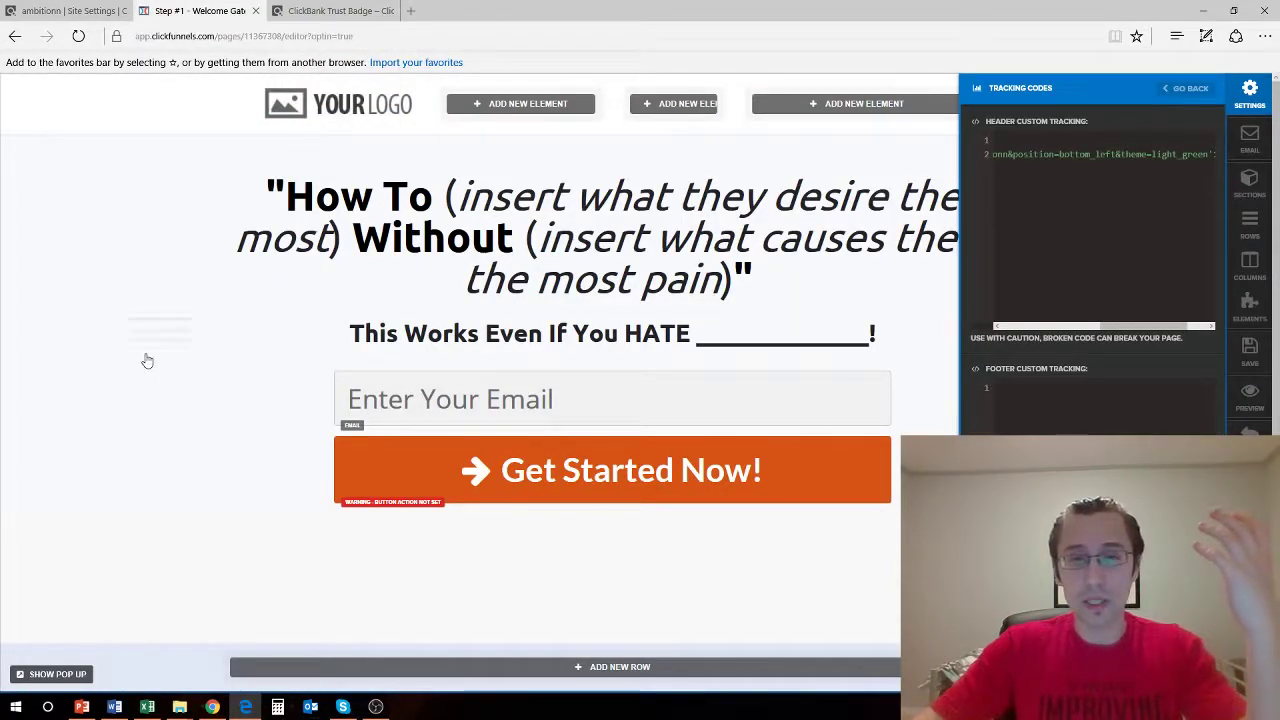
click(147, 360)
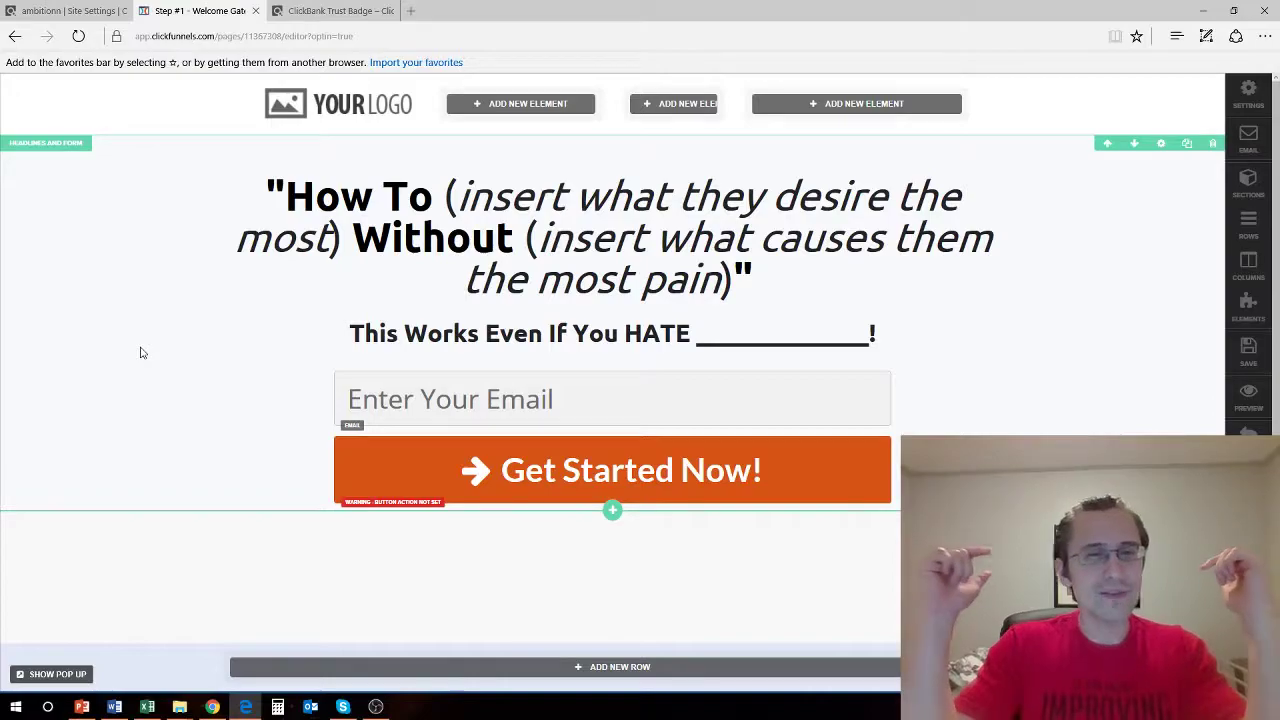